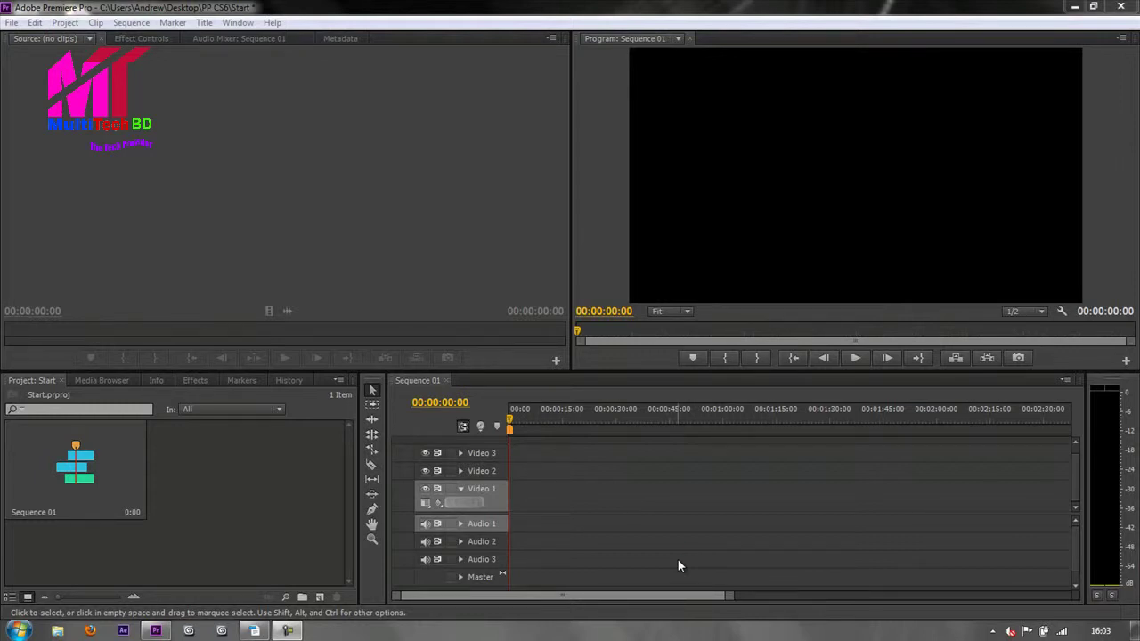
Save the Start project with Ctrl+S while Sequence 01 is still empty
key(ctrl+s)
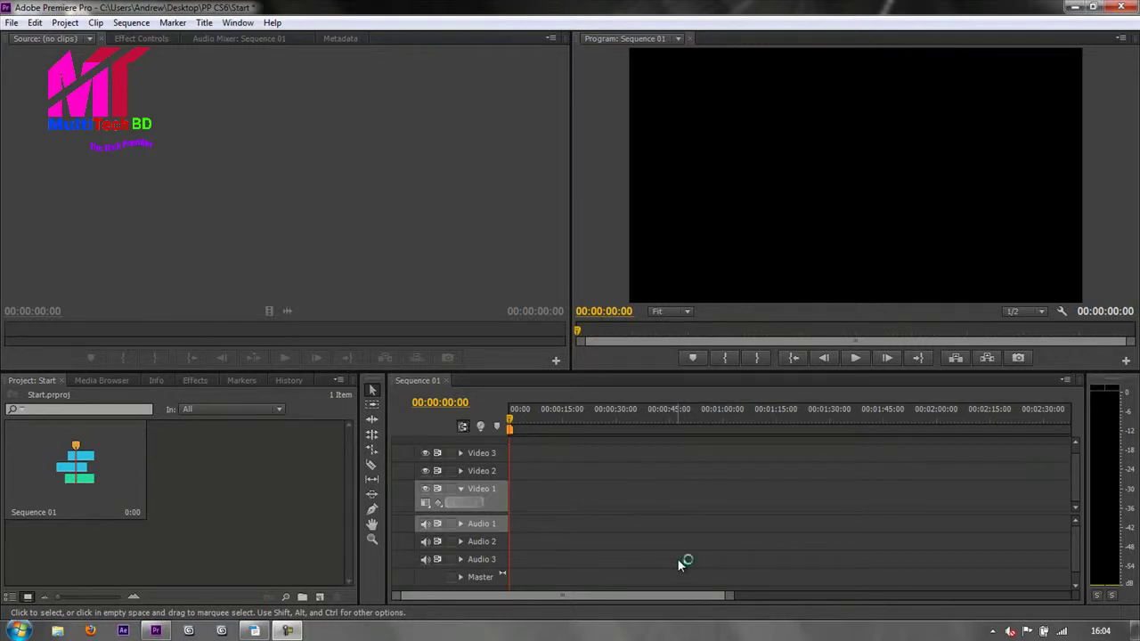
click(12, 23)
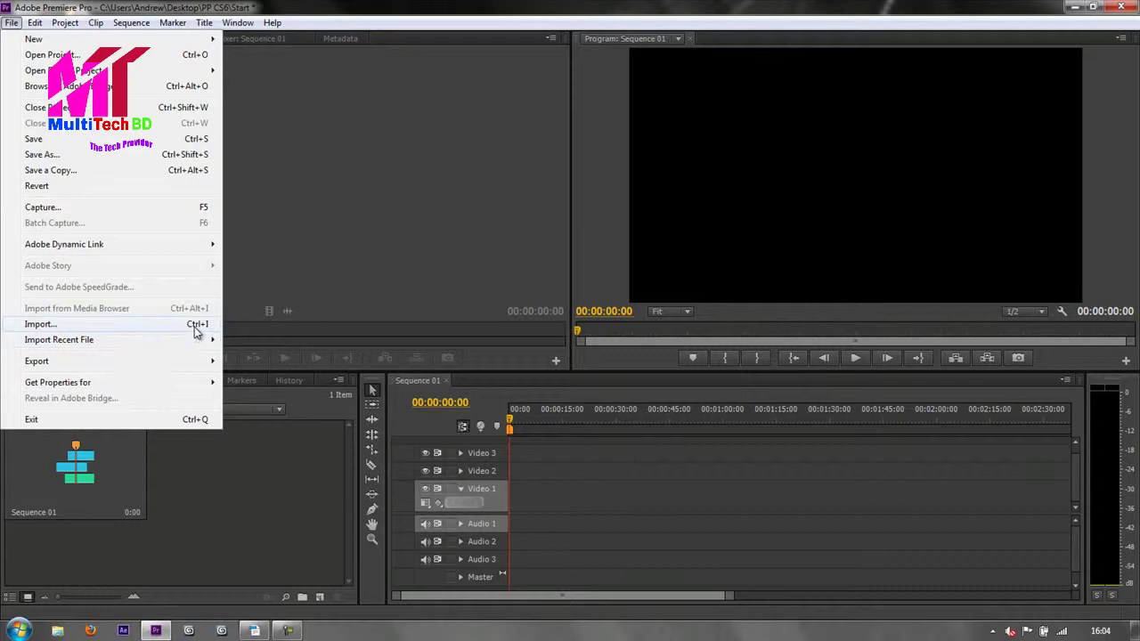
click(245, 474)
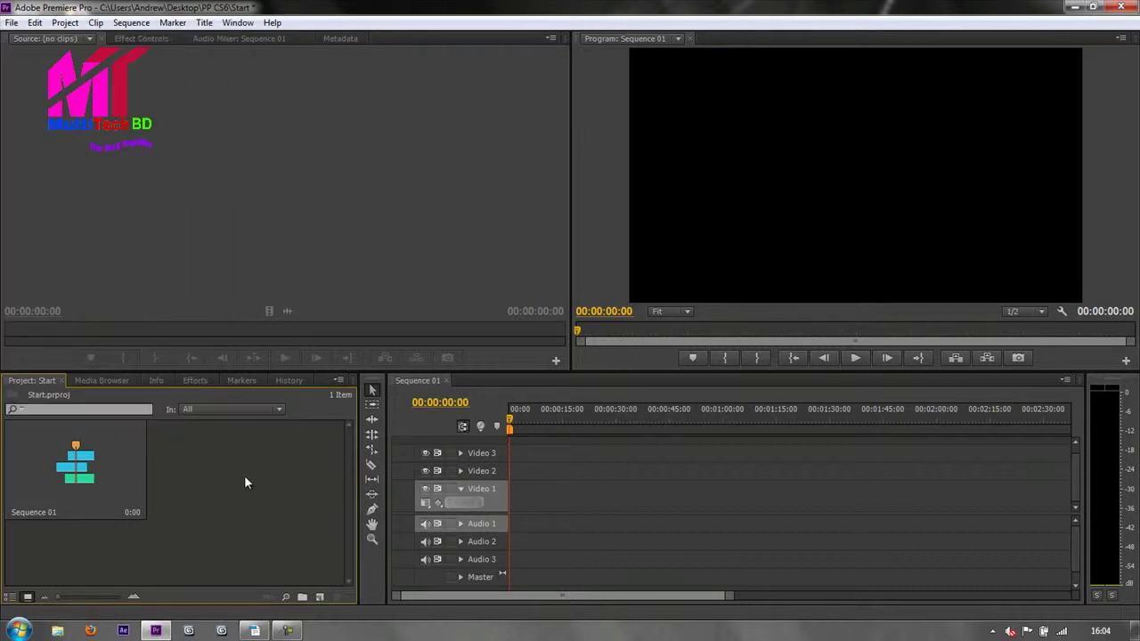
double_click(244, 476)
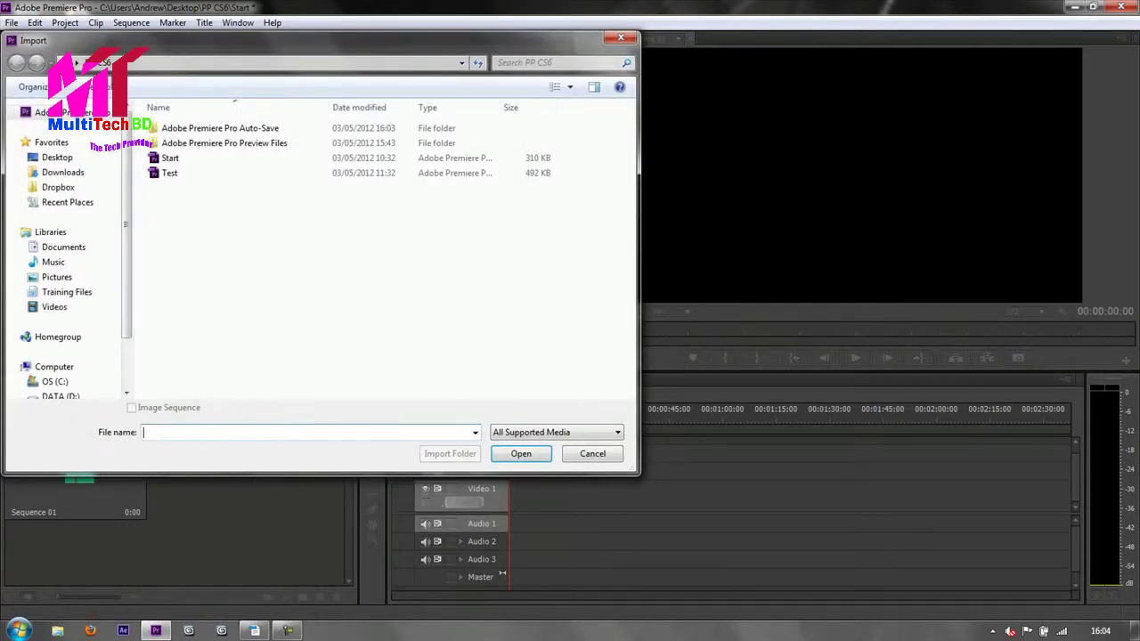
click(591, 454)
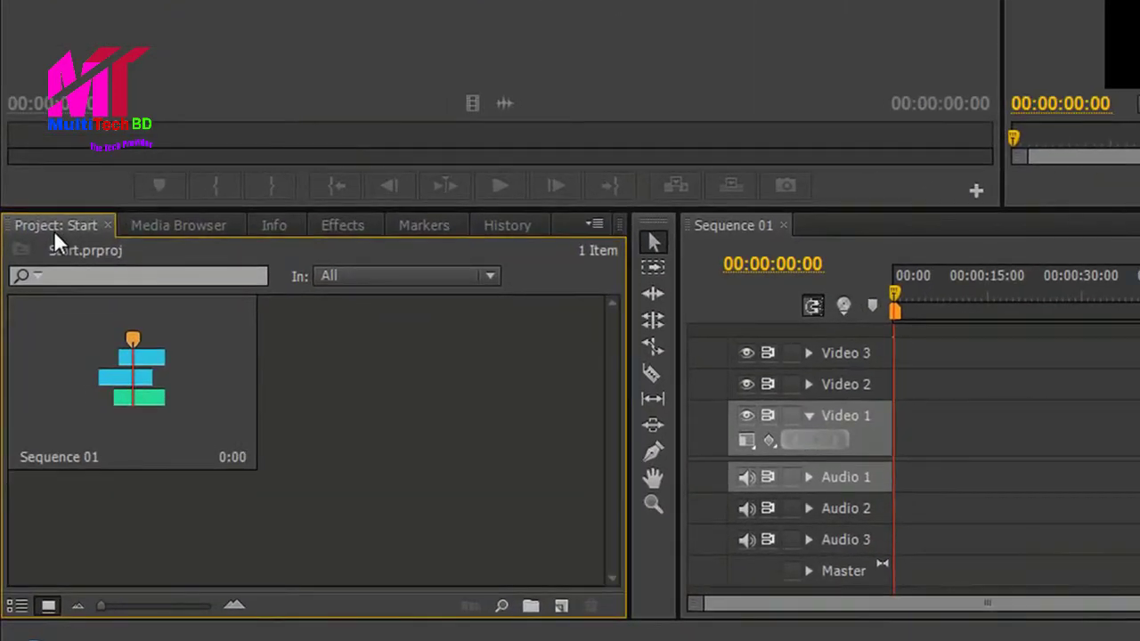
Show the Desktop folder in the Media Browser and widen and heighten the panel
click(186, 223)
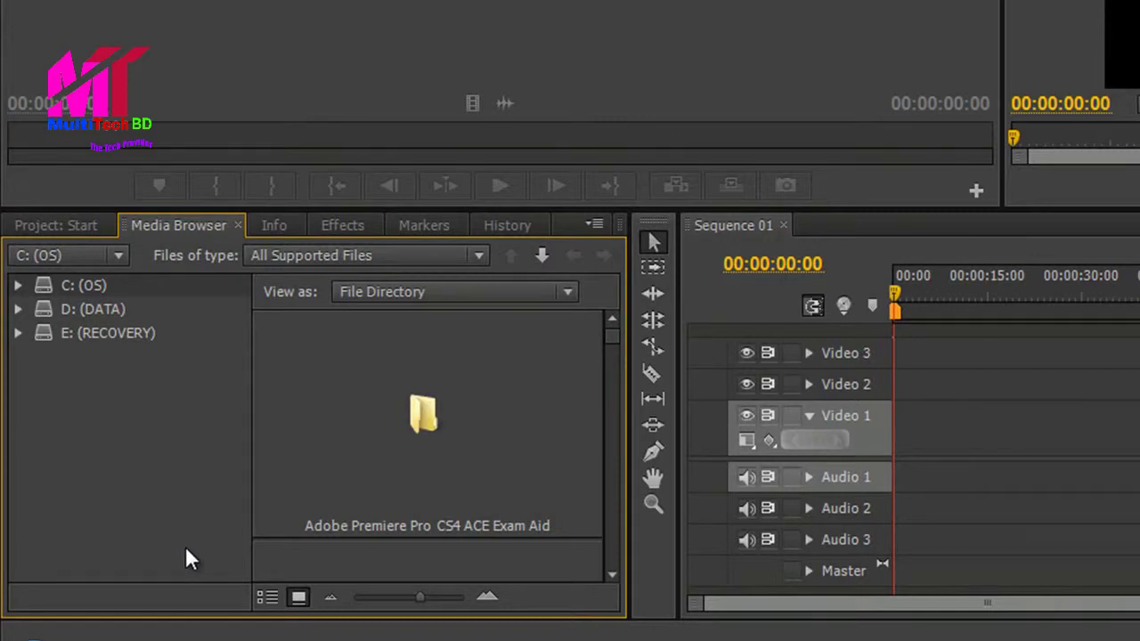
click(17, 285)
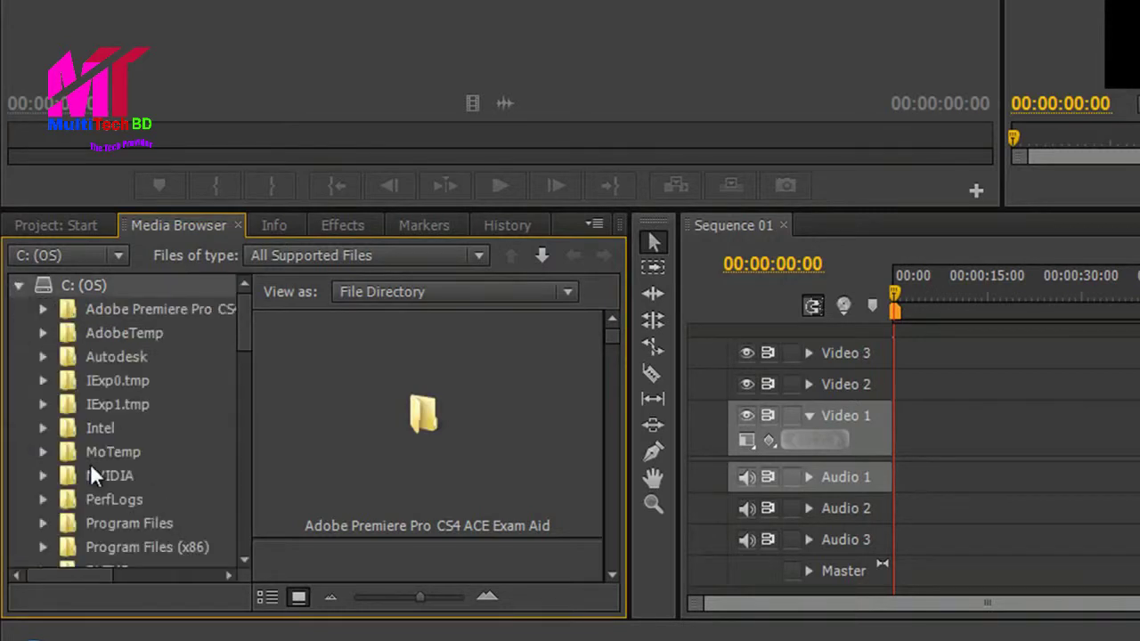
click(158, 451)
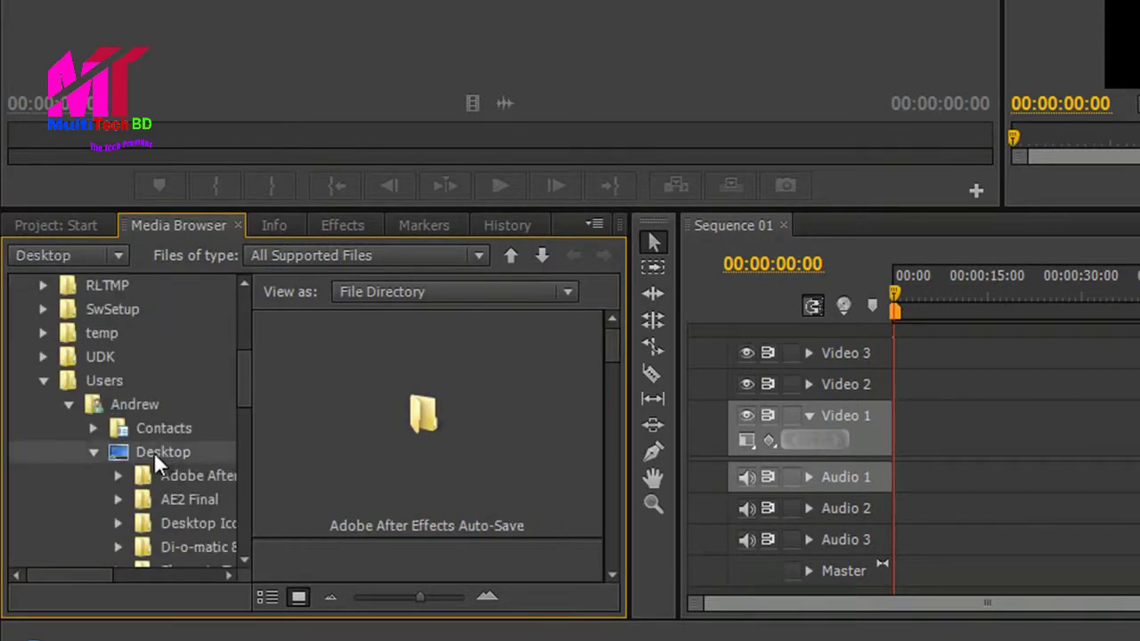
drag(627, 425, 1072, 425)
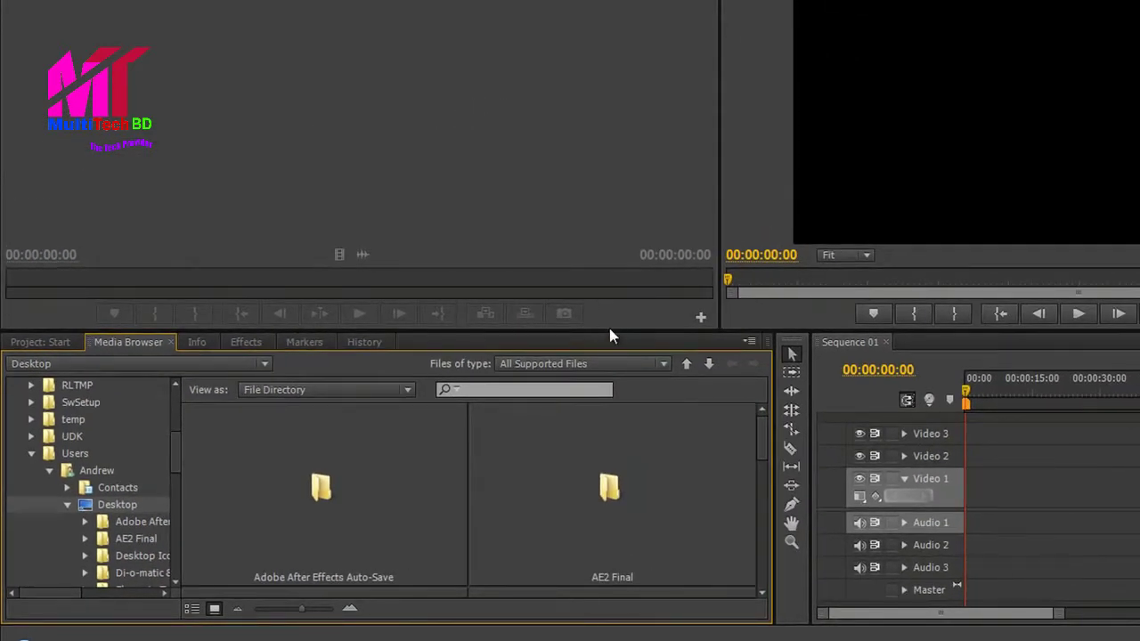
drag(609, 330, 609, 39)
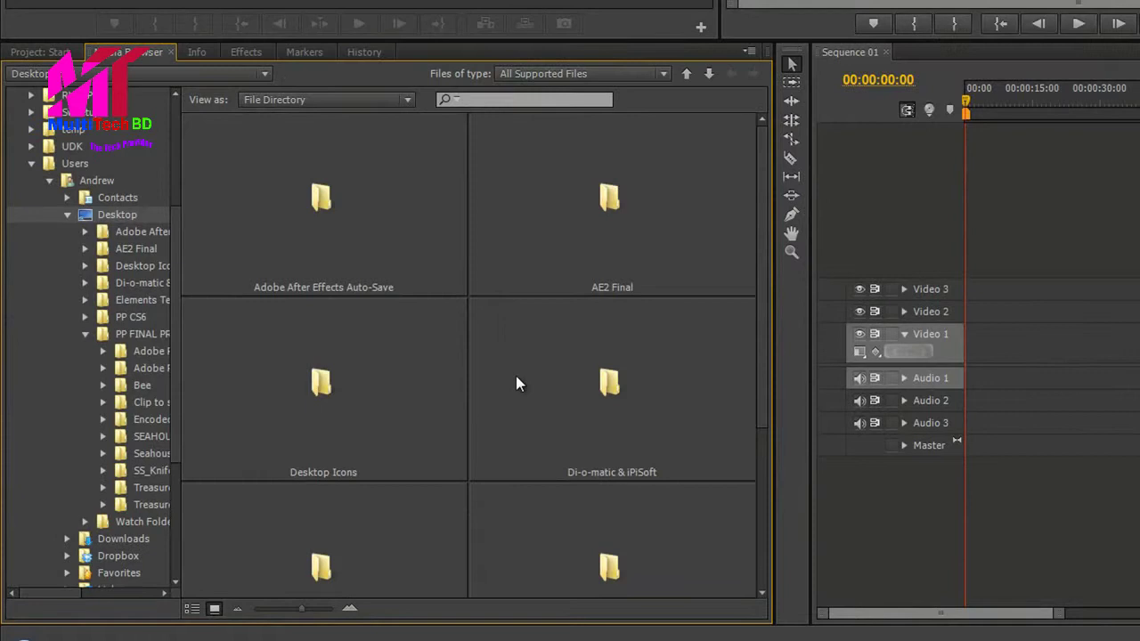
Open PP FINAL PROJECTS, then Seahouses_Start, to show the 3D sea and harbour clips
scroll(517, 383, down, 3)
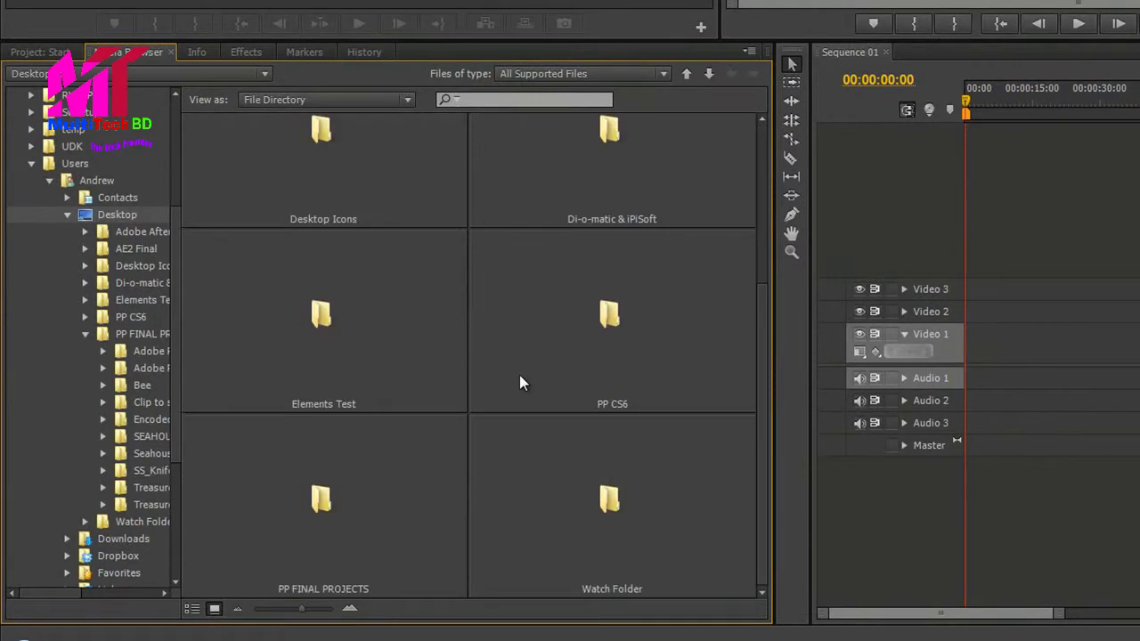
double_click(315, 517)
scroll(580, 484, down, 5)
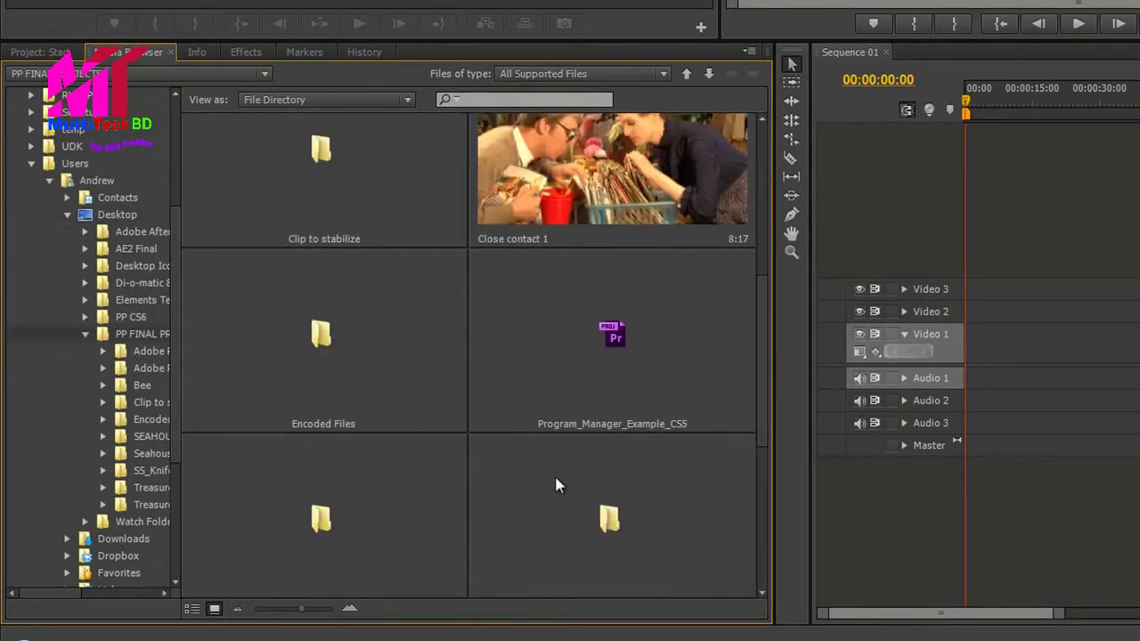
scroll(603, 532, down, 5)
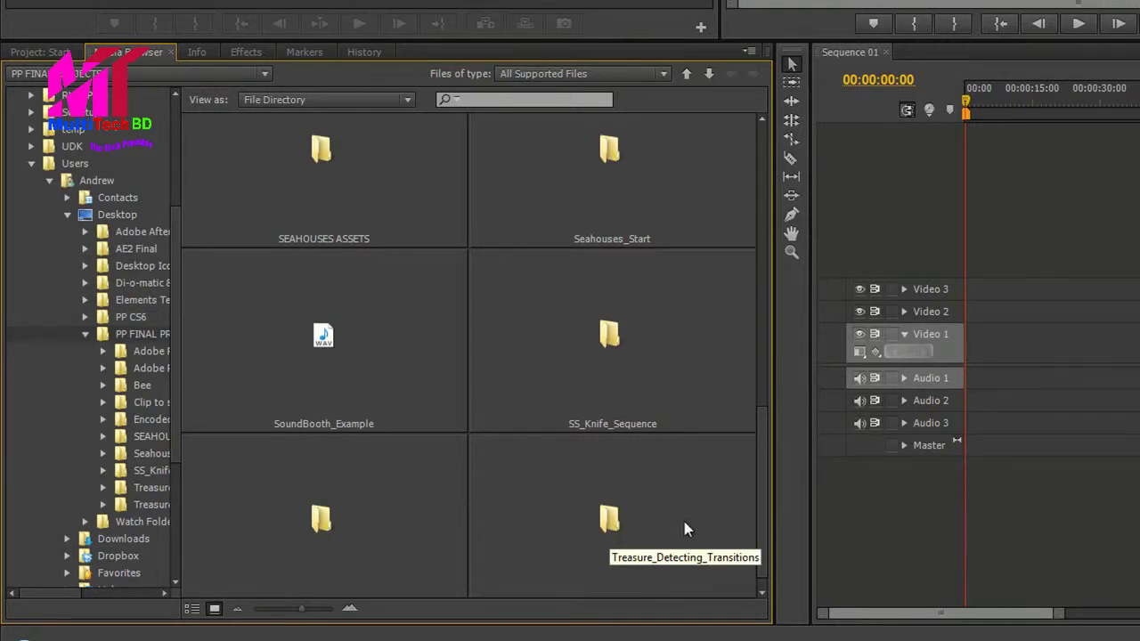
double_click(581, 214)
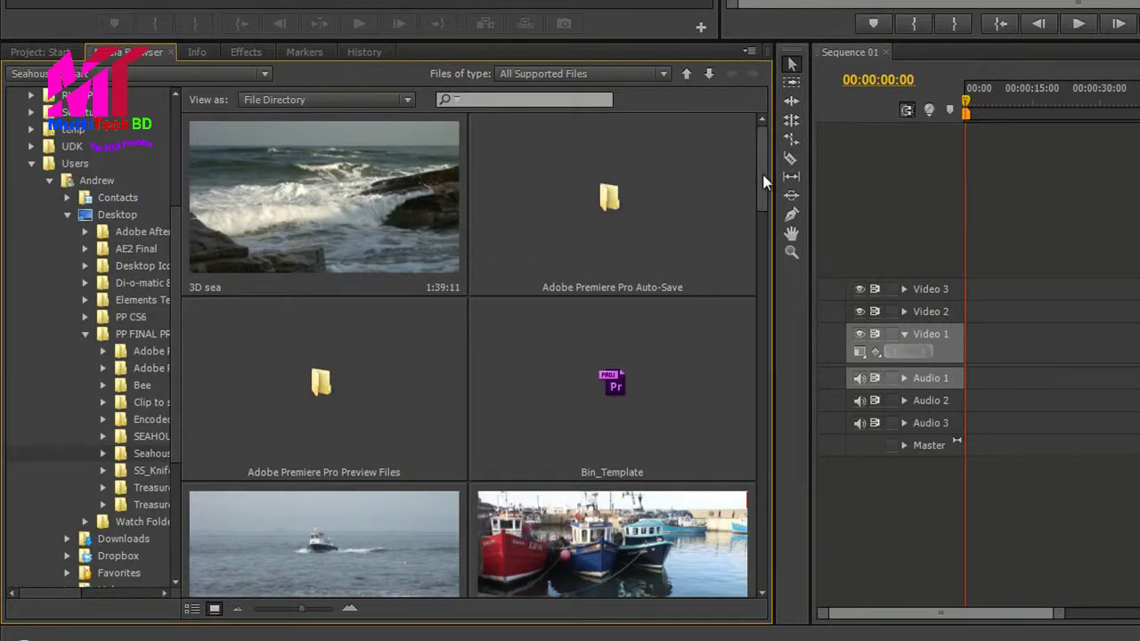
drag(762, 178, 748, 323)
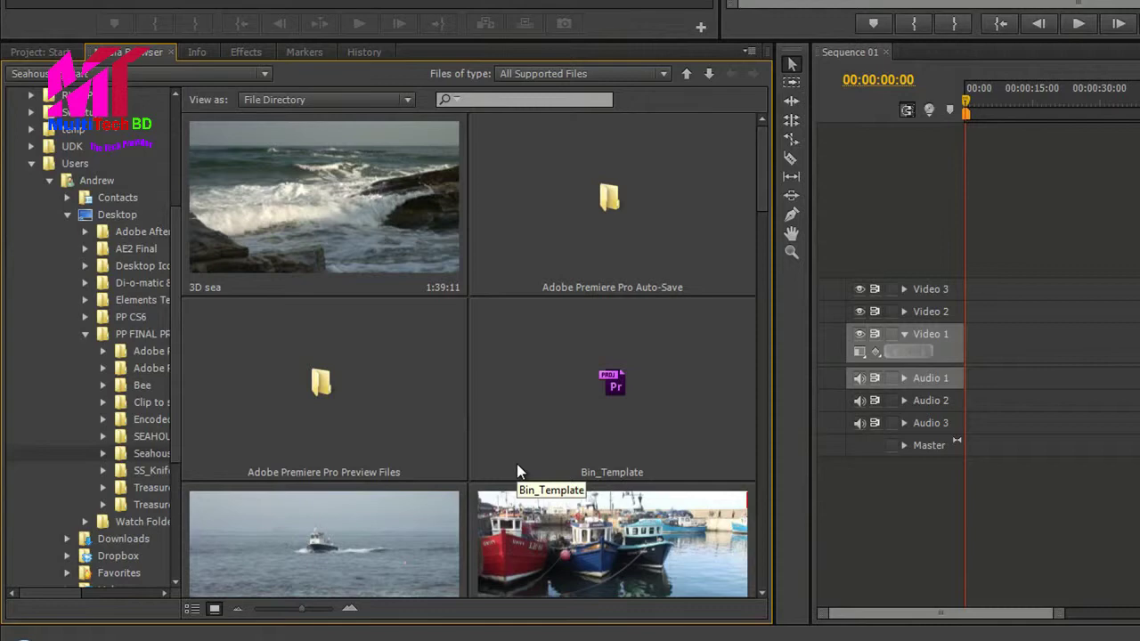
Reset the current workspace to its default layout and return to the Media Browser
click(300, 0)
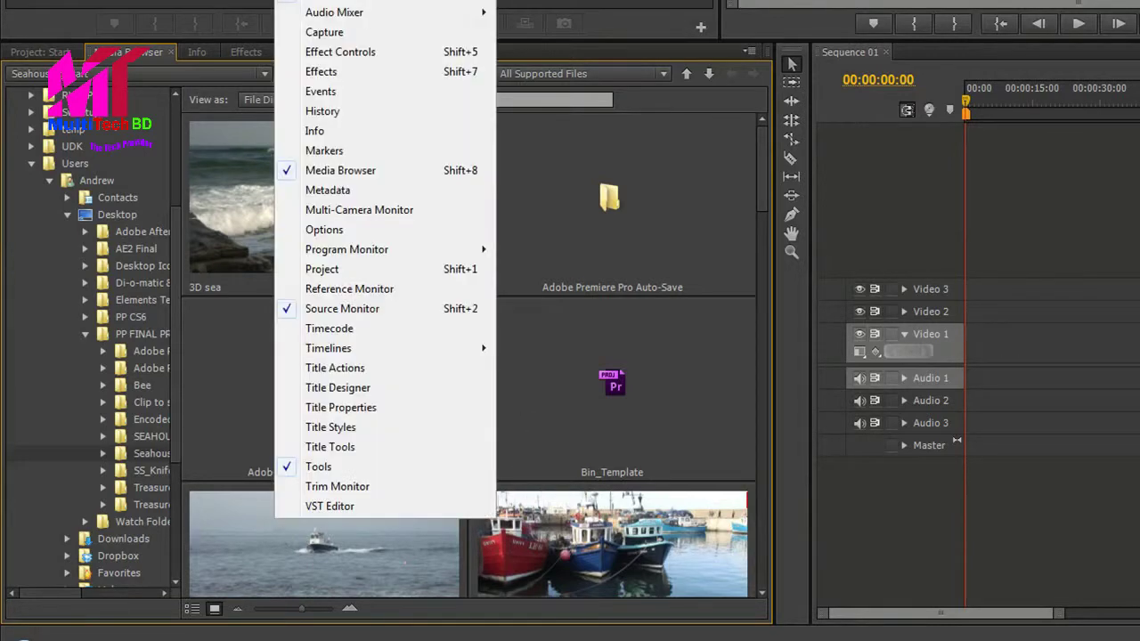
mouse_move(332, 0)
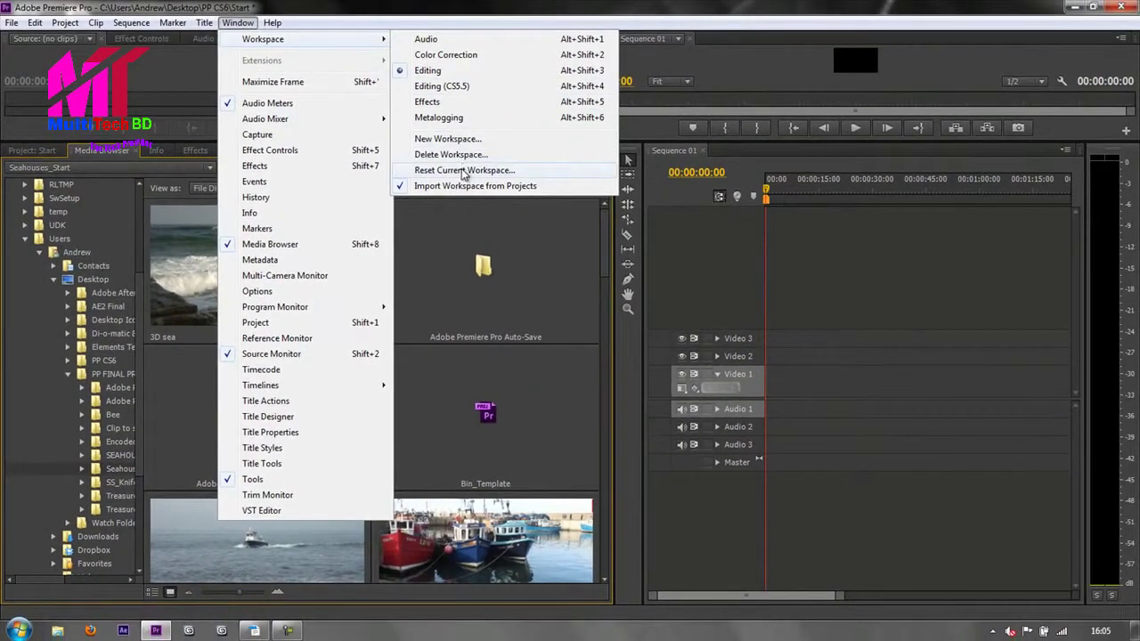
click(463, 169)
click(594, 329)
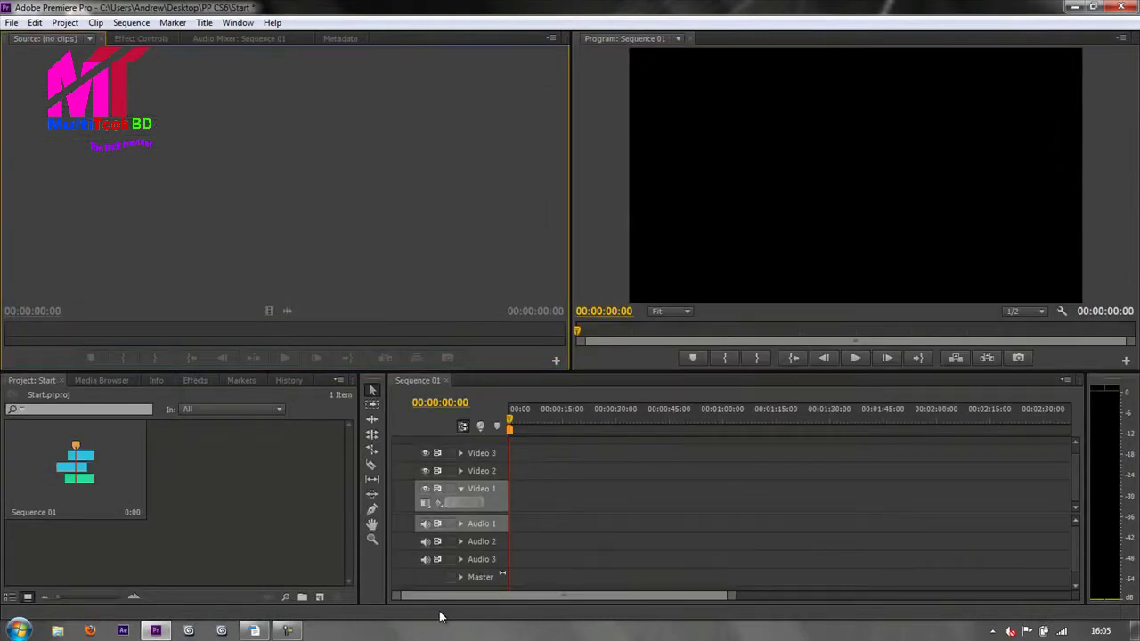
click(109, 381)
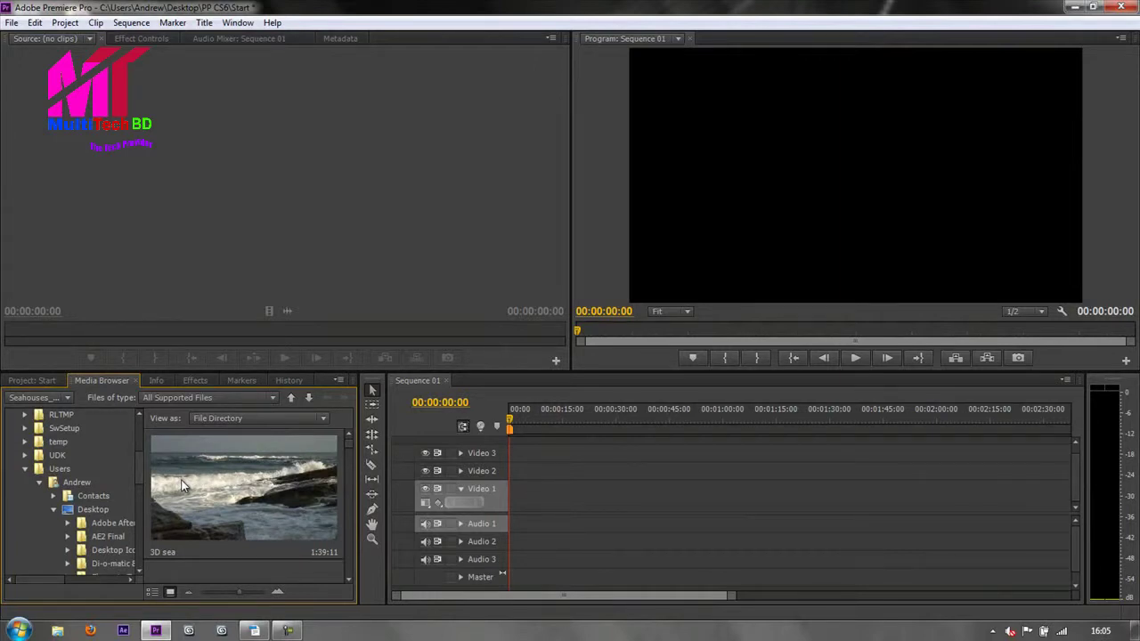
Maximize the Media Browser, enlarge thumbnails, and drag the four selected Seahouses clips into the Start project
key(grave)
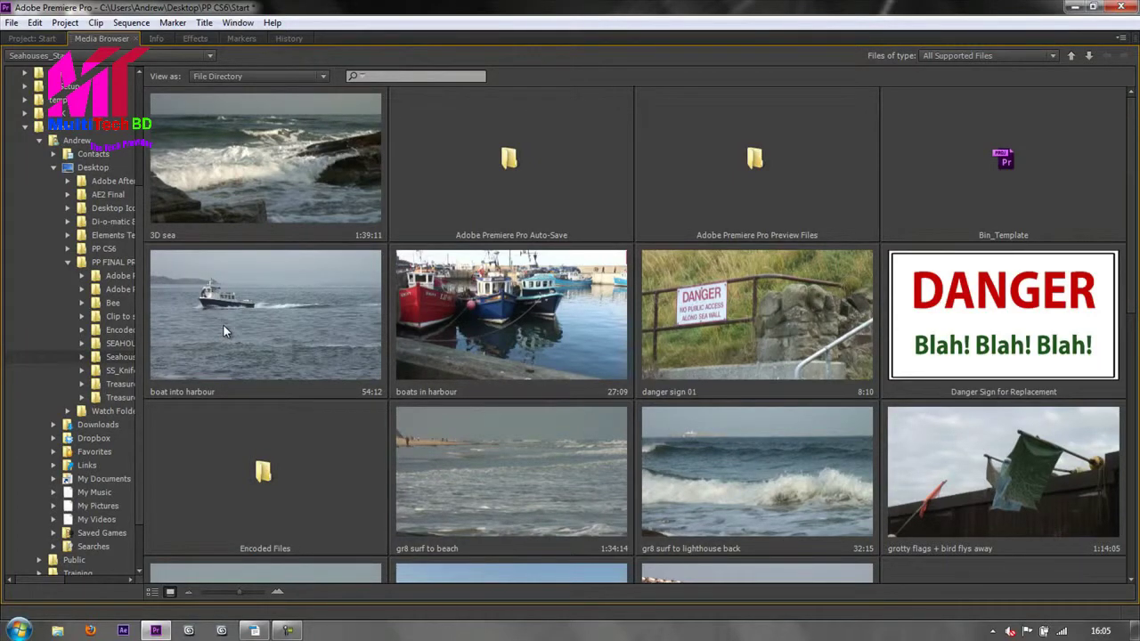
click(270, 329)
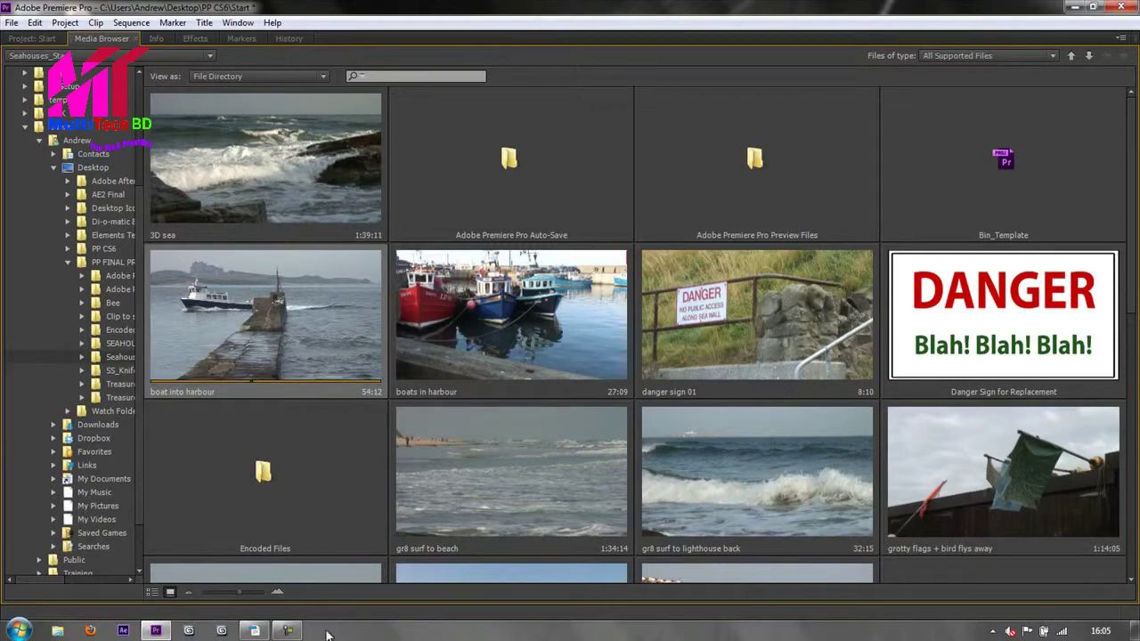
drag(241, 597, 242, 592)
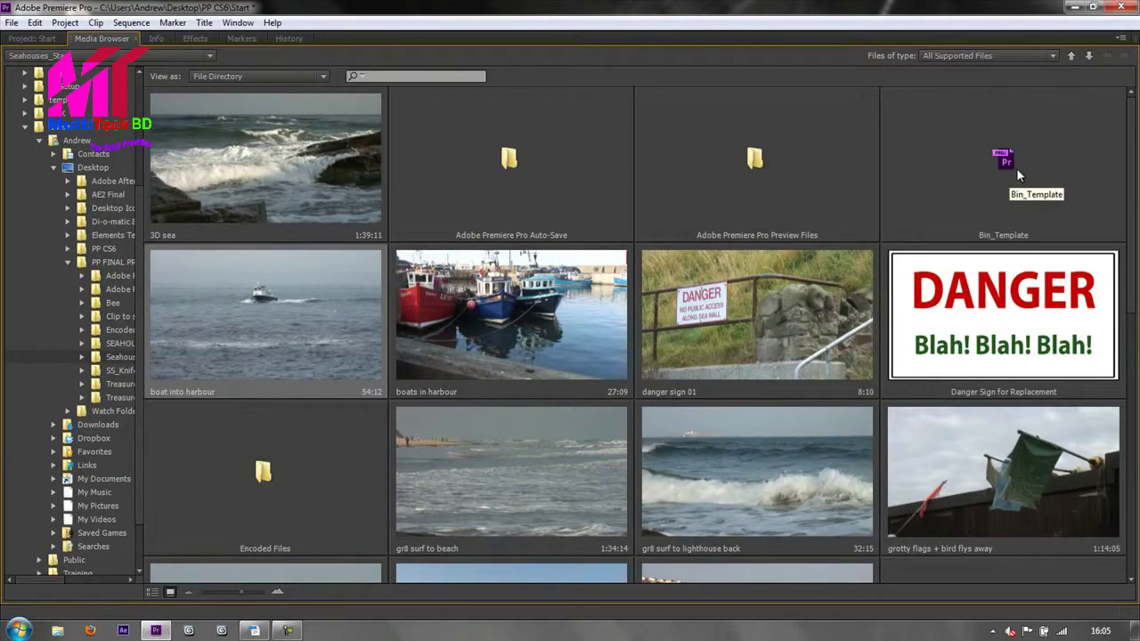
scroll(1132, 288, down, 2)
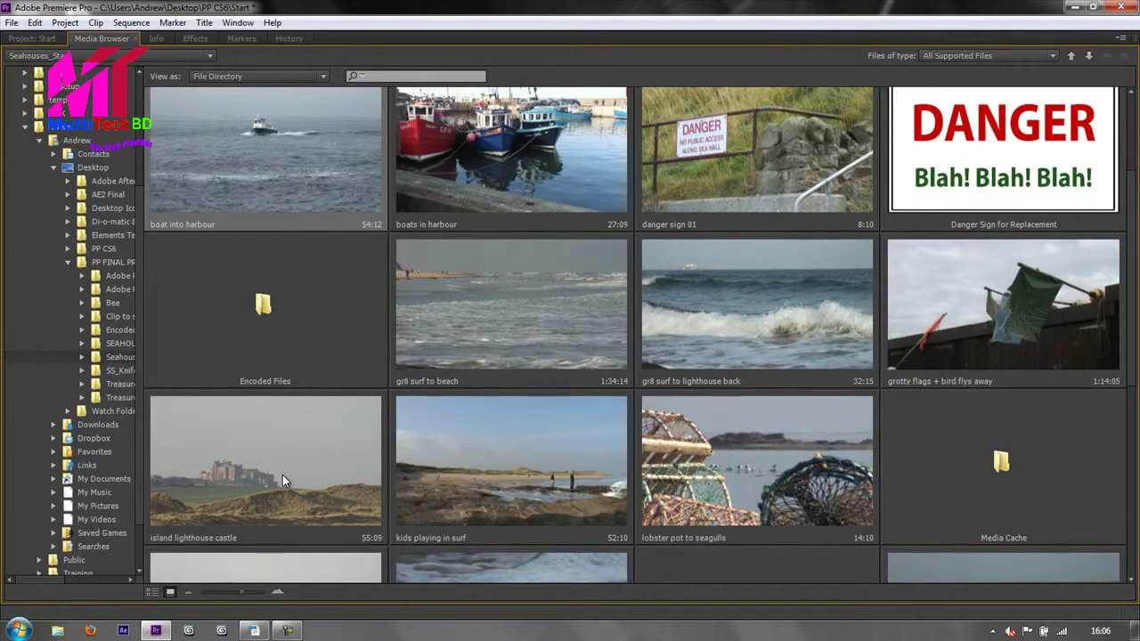
click(282, 477)
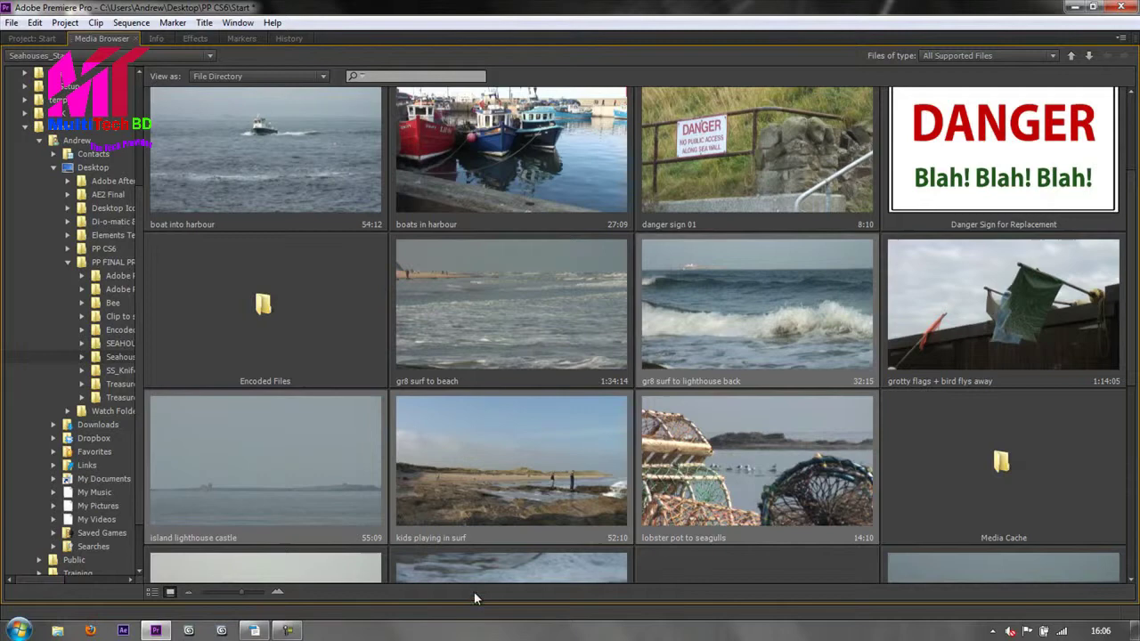
drag(247, 458, 198, 216)
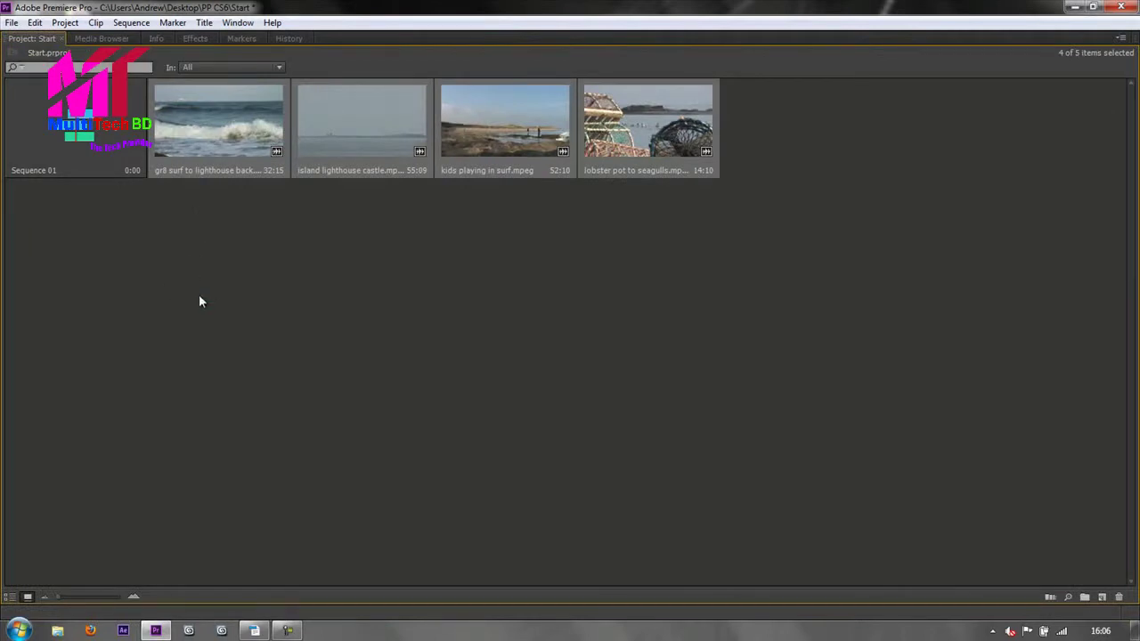
Return to the Media Browser and scroll up to the 3D sea clip
click(102, 38)
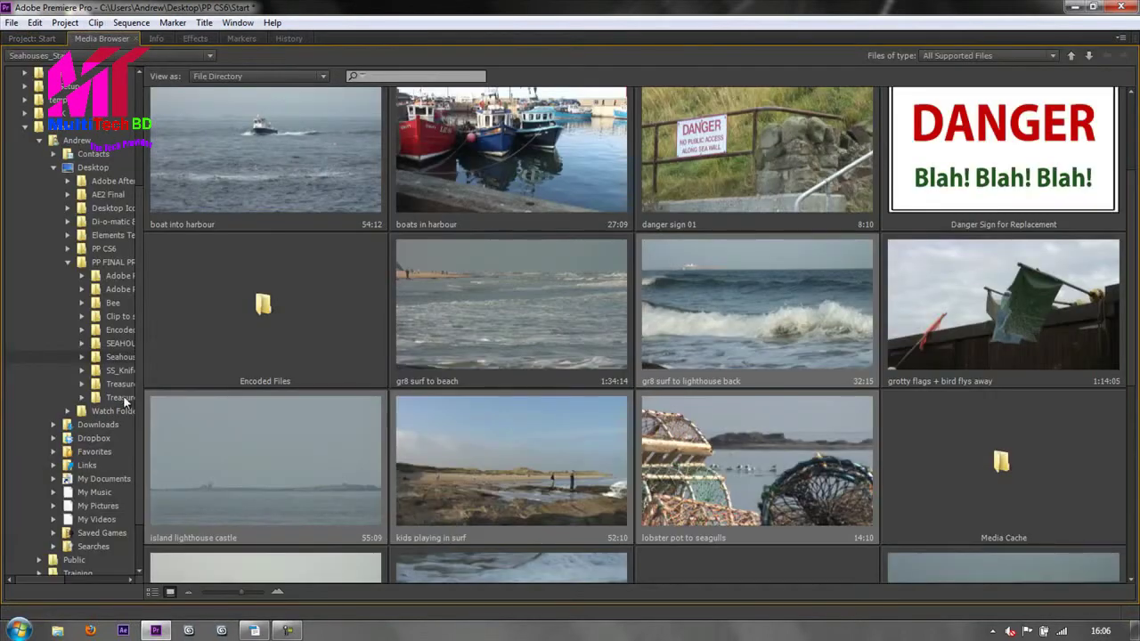
scroll(470, 260, up, 2)
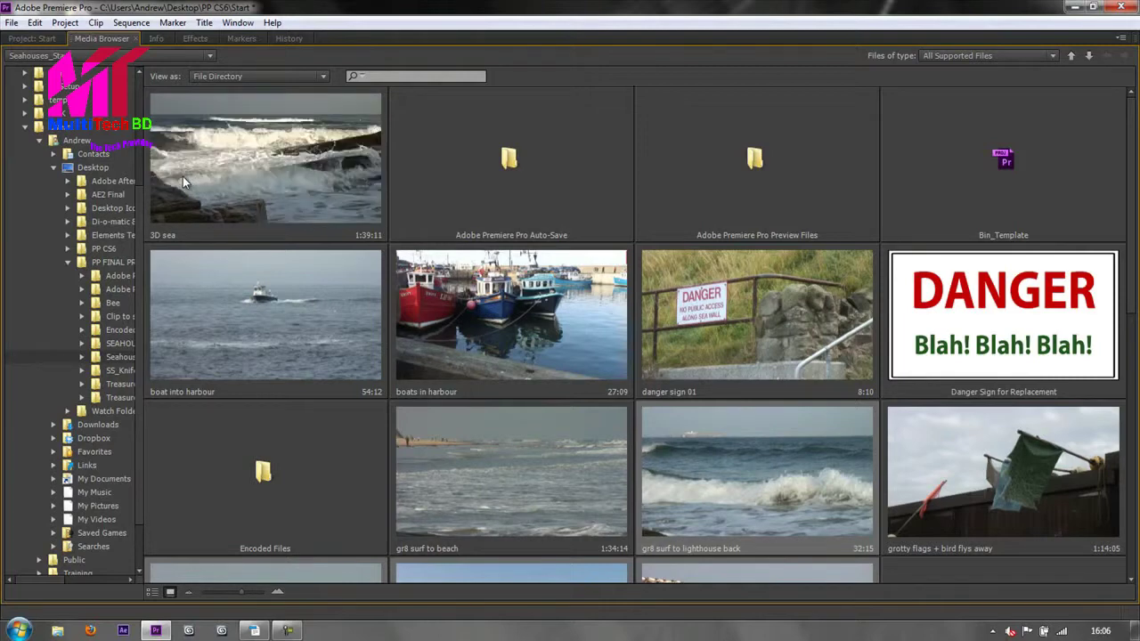
Load 3D sea in the Source monitor, review its waves, and set the In point at 00:43:45:10
double_click(213, 182)
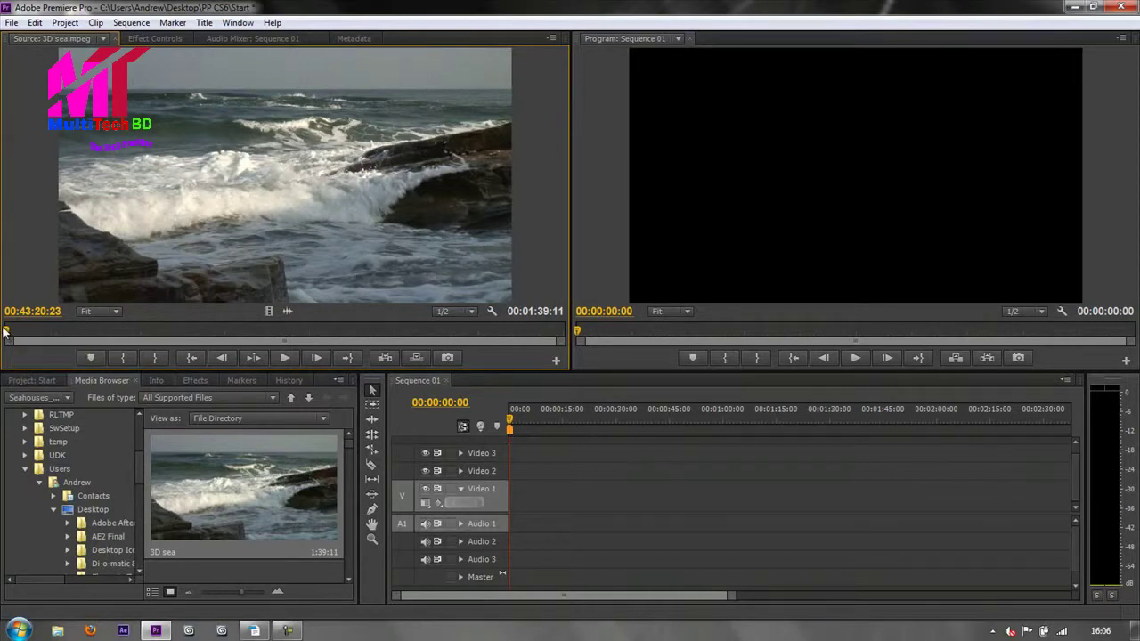
key(space)
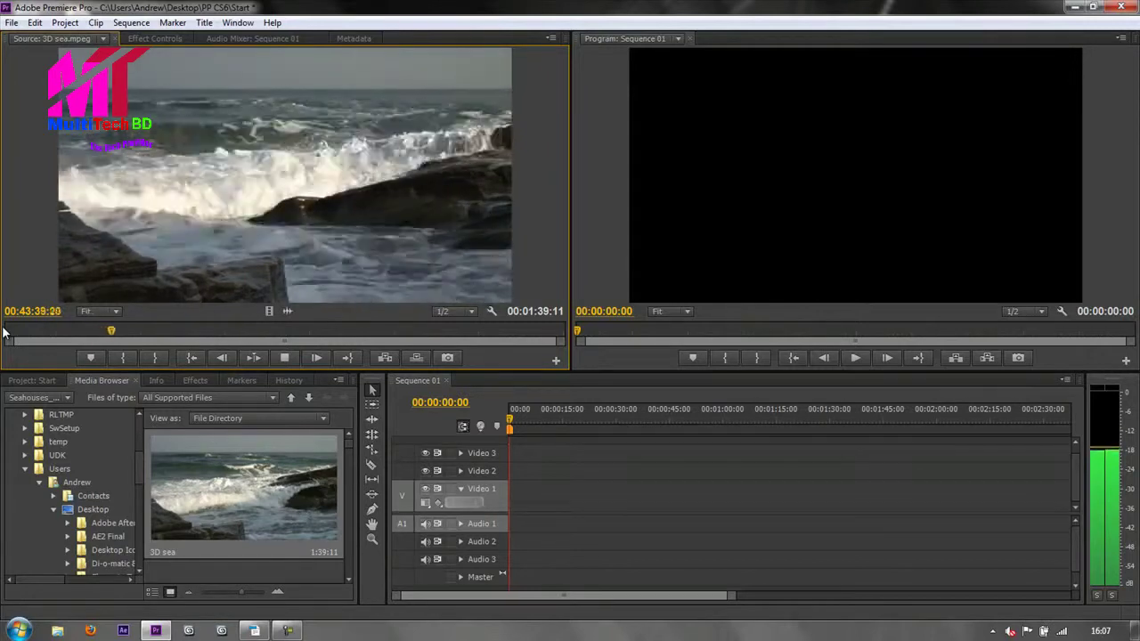
key(space)
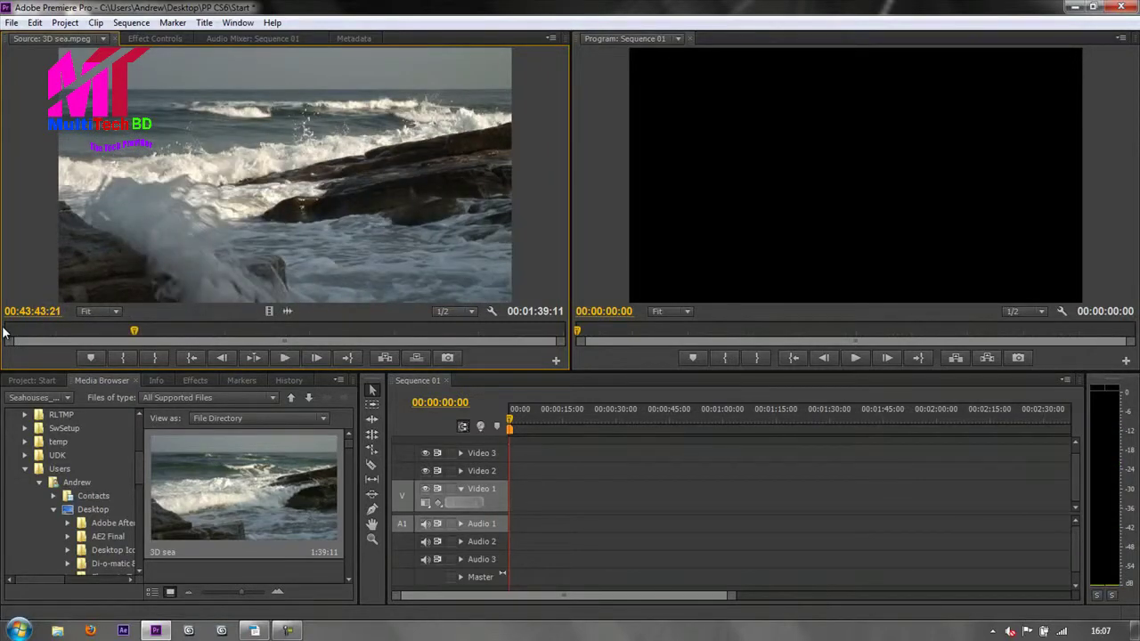
key(space)
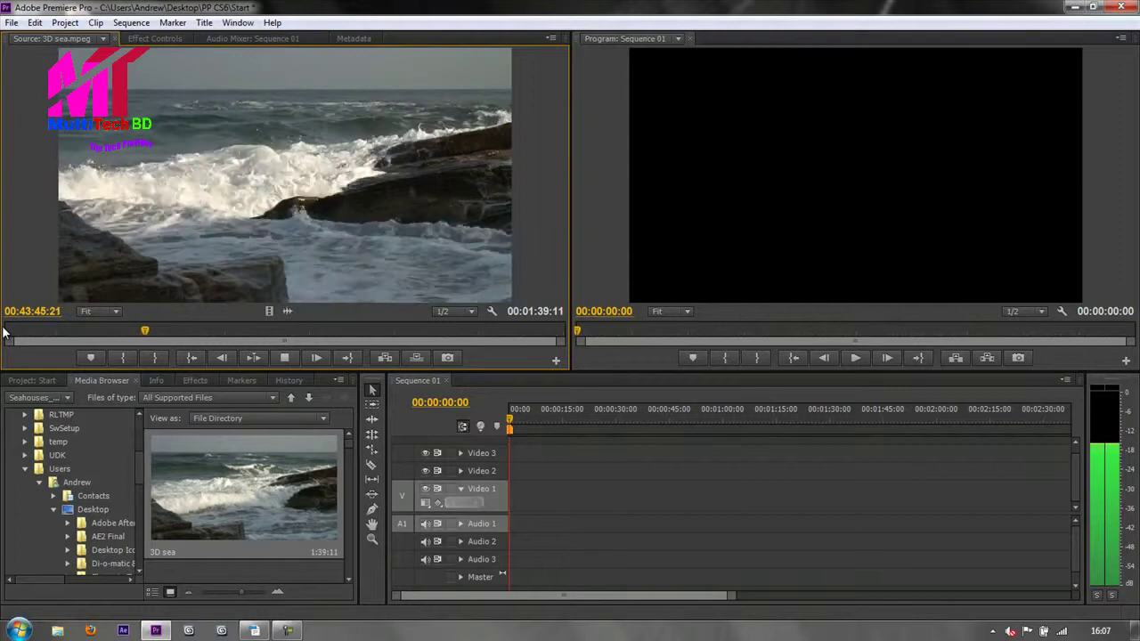
key(space)
key(j)
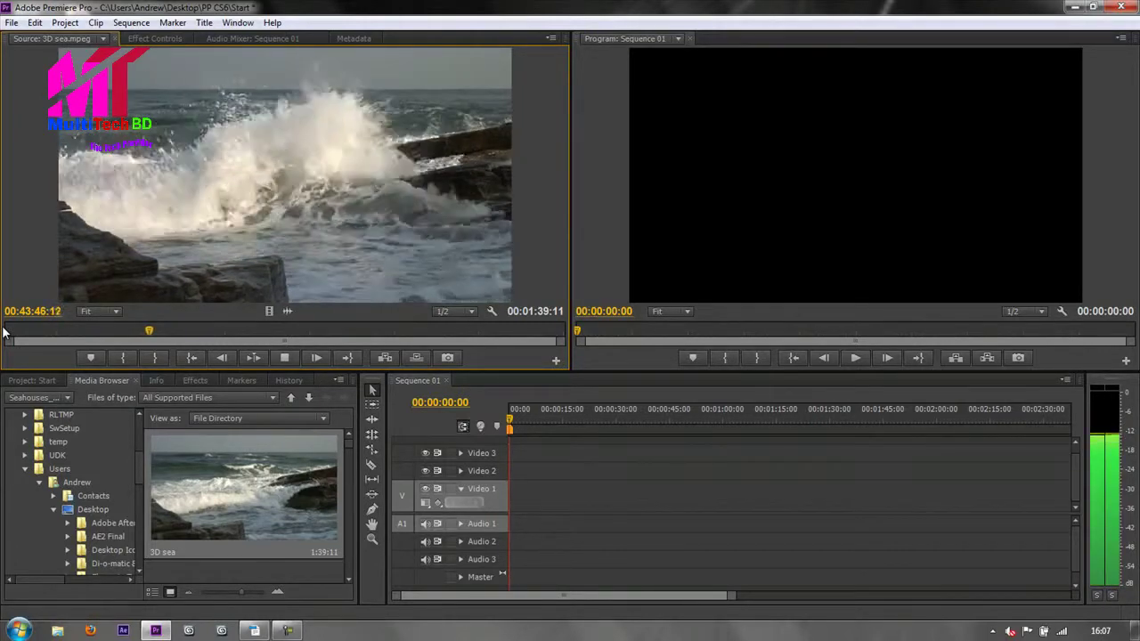
key(k)
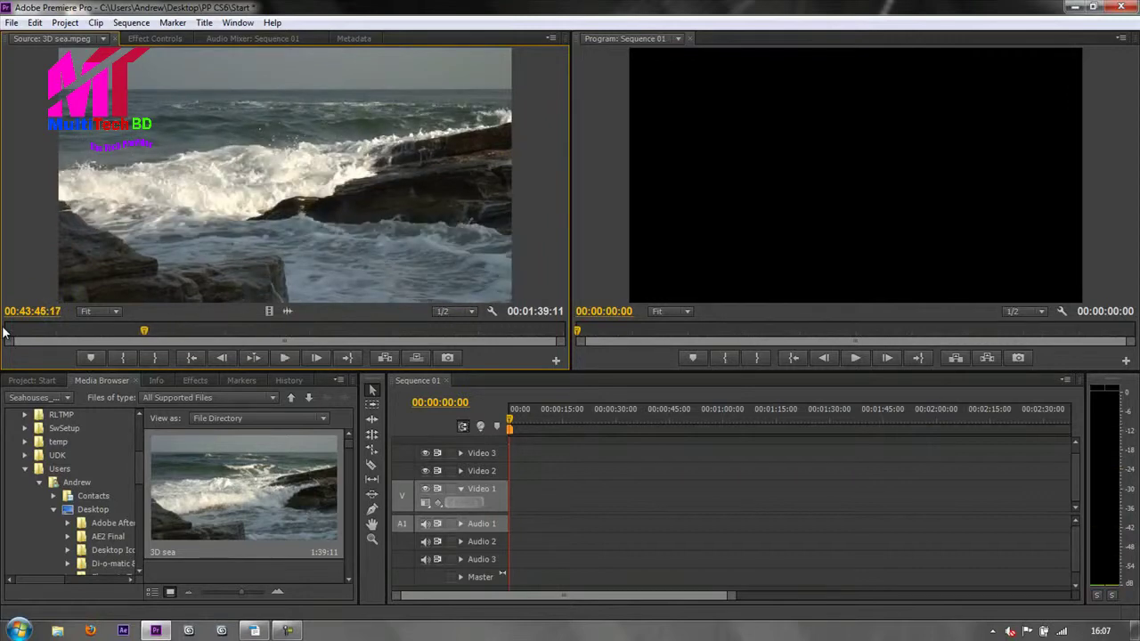
key(Left)
key(Left)
key(Left)
key(Left)
key(Left)
key(Left)
key(Left)
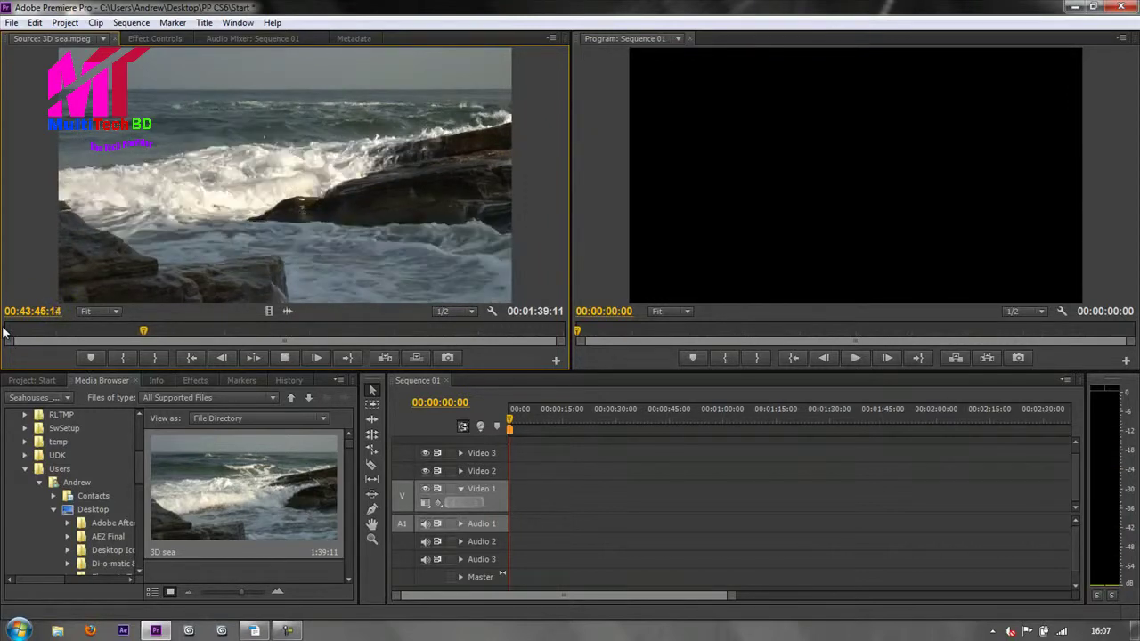
key(i)
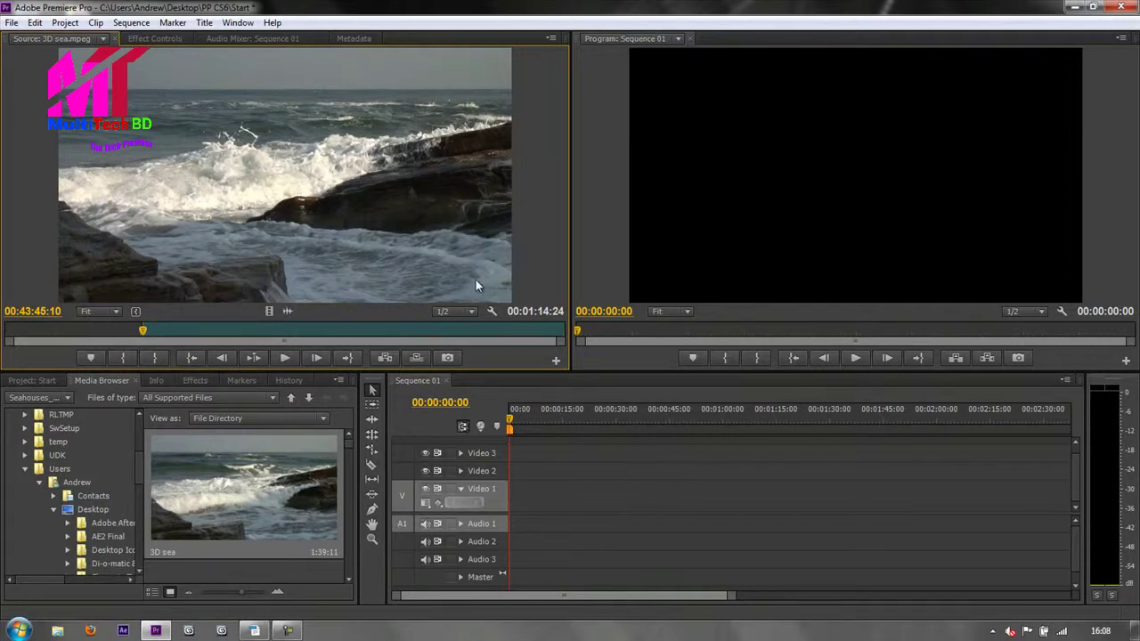
Set the Out point at 00:43:50:08 for a 00:00:04:24 range and open the Source Button Editor
key(space)
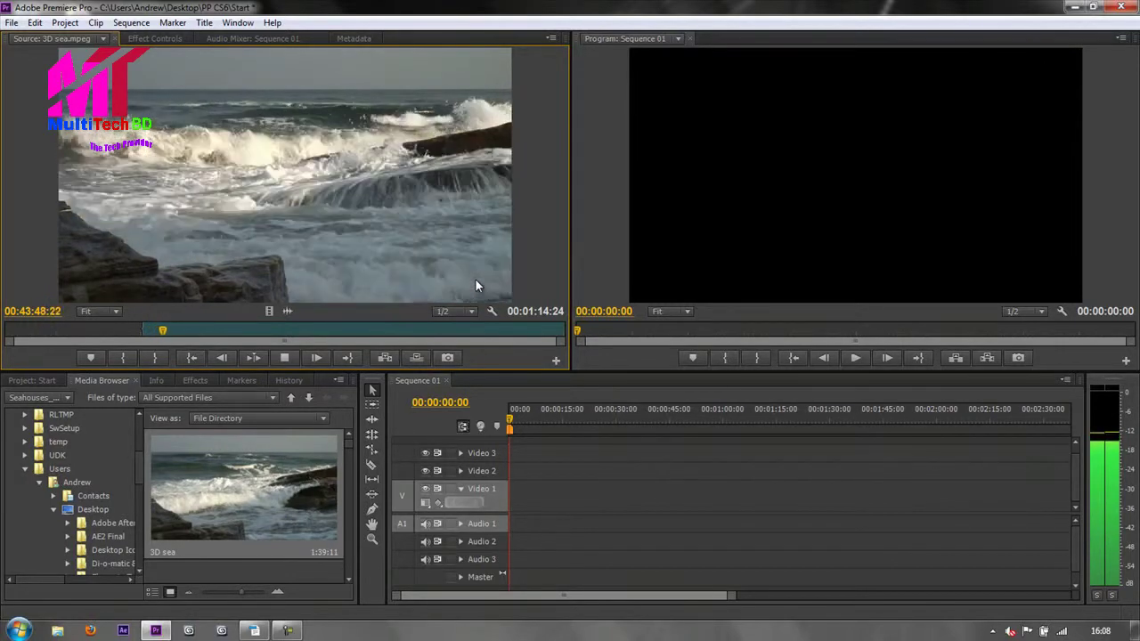
key(space)
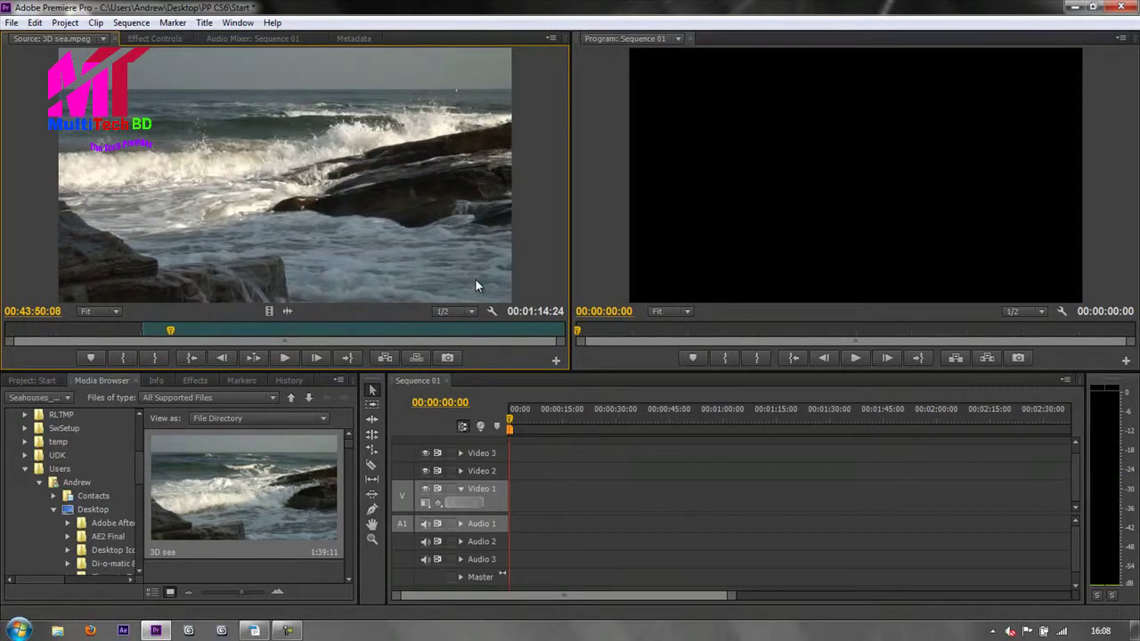
key(o)
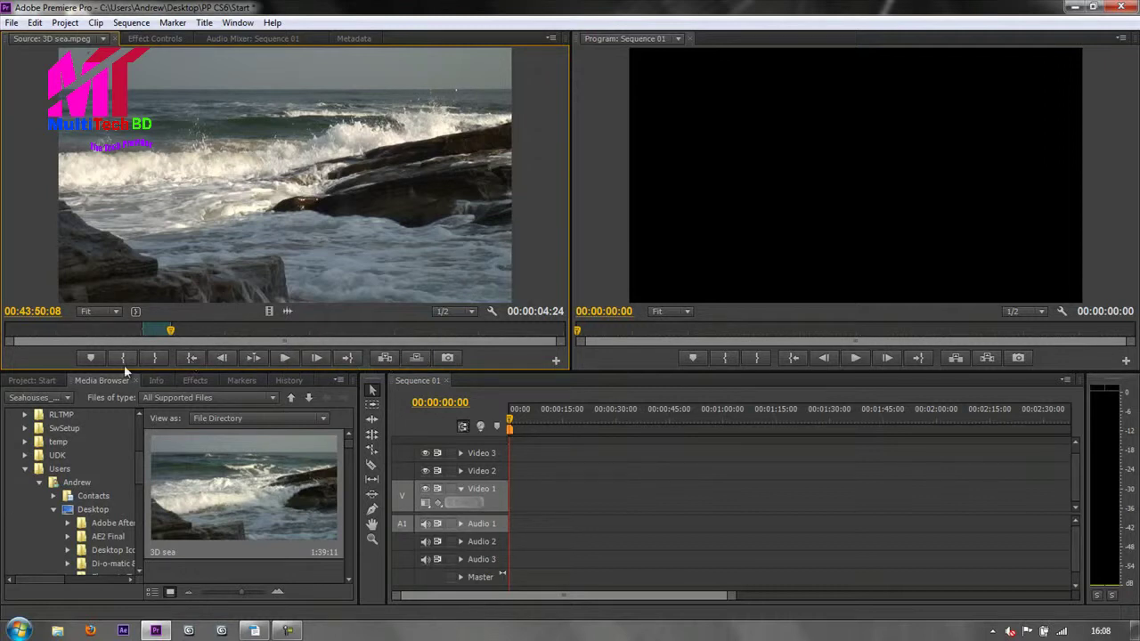
click(556, 364)
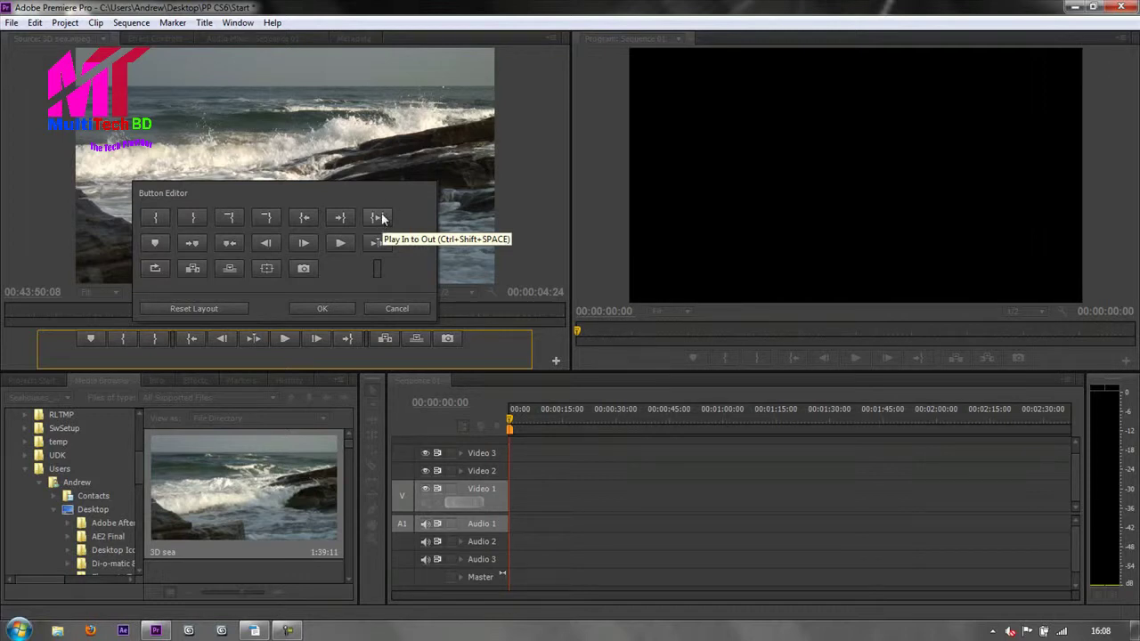
Add Play In to Out to the Source controls and preview the 00:00:04:24 range, jumping to In and Out
drag(379, 218, 273, 343)
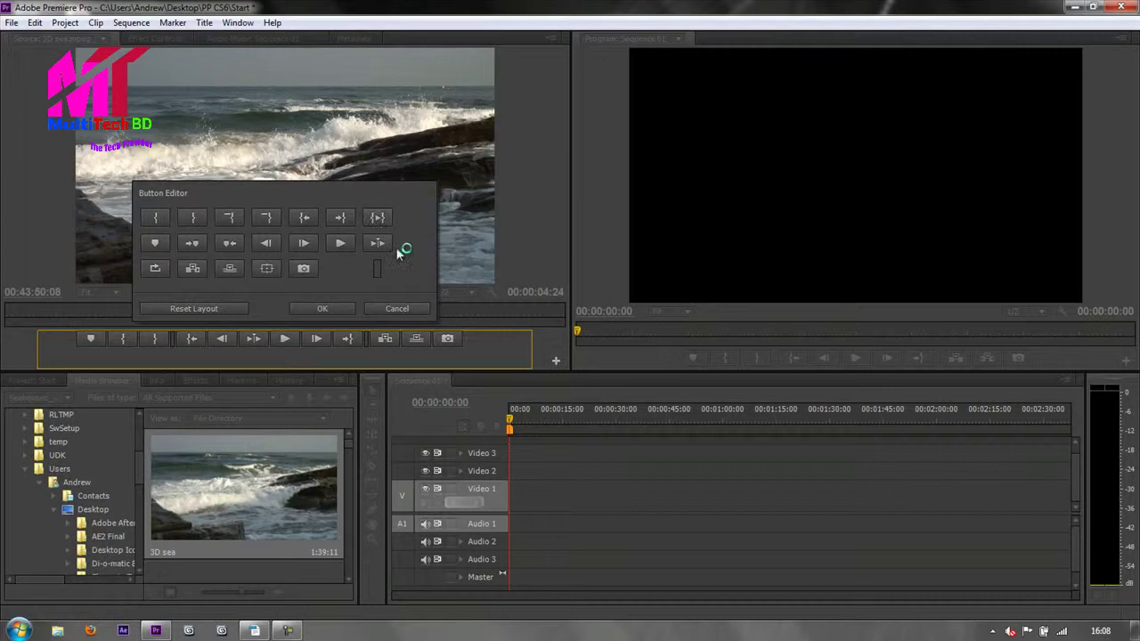
click(395, 308)
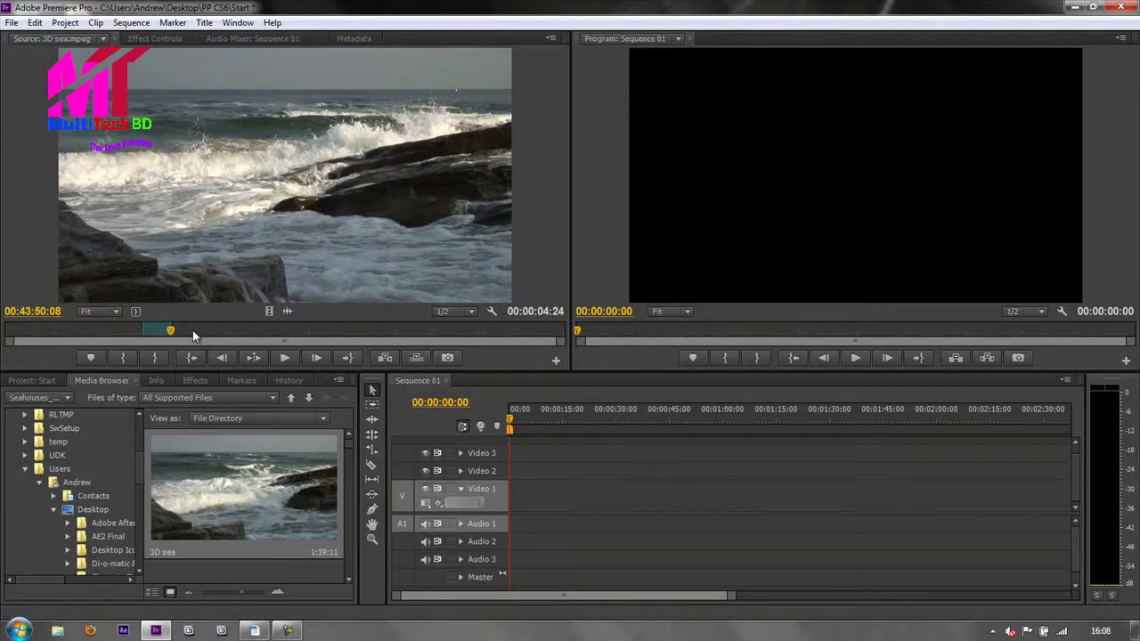
key(space)
key(shift+i)
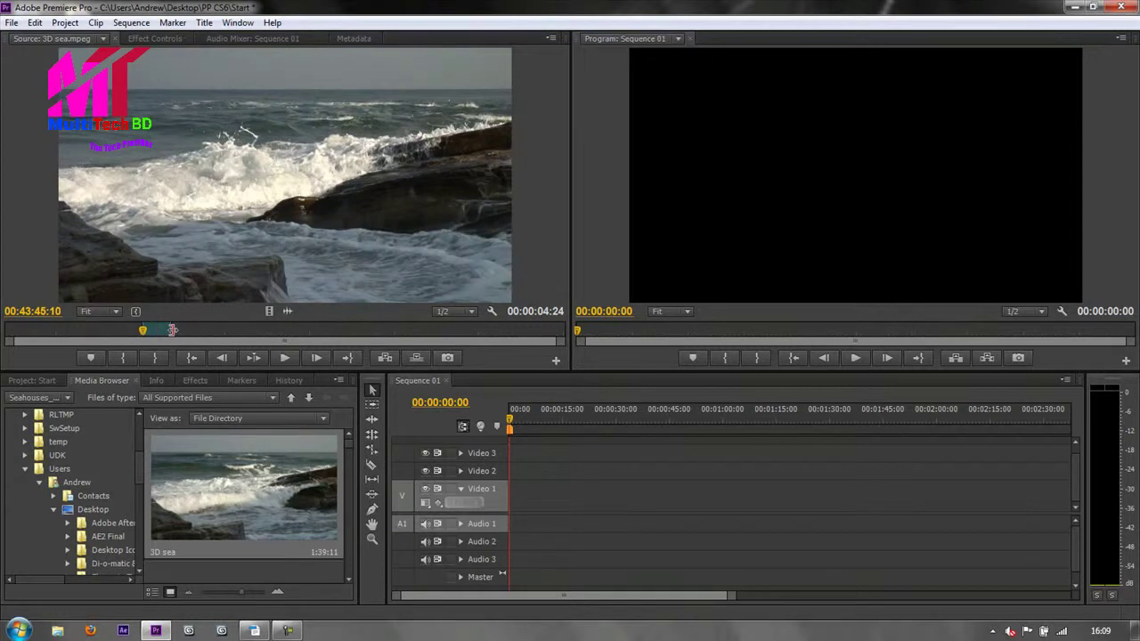
key(shift+o)
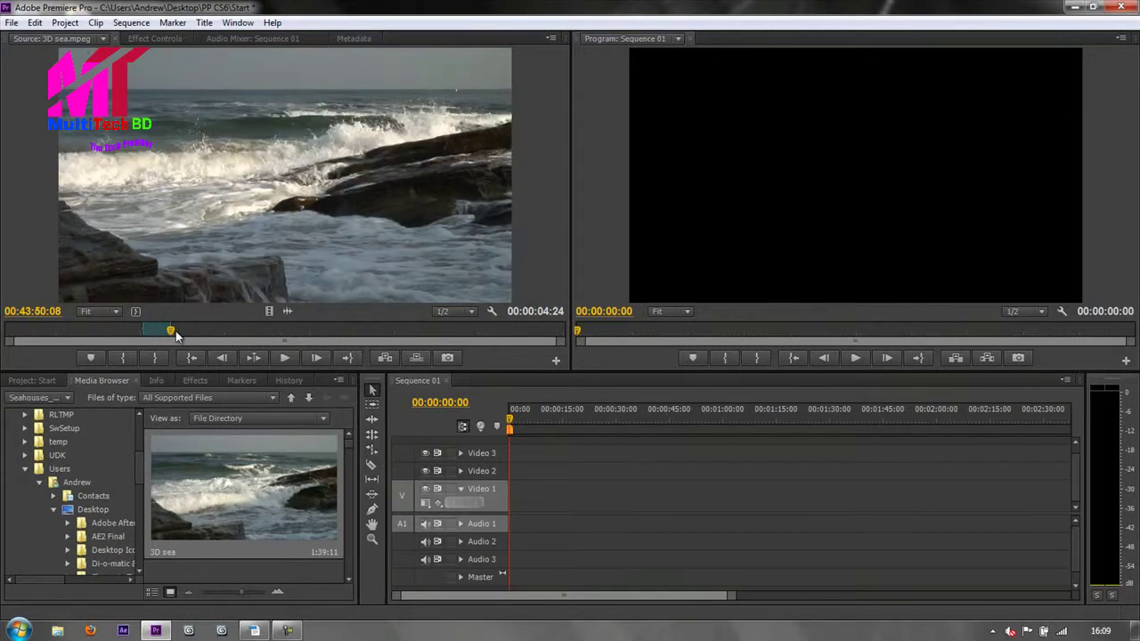
Switch to the Project: Start bin and scroll through its clips
click(35, 380)
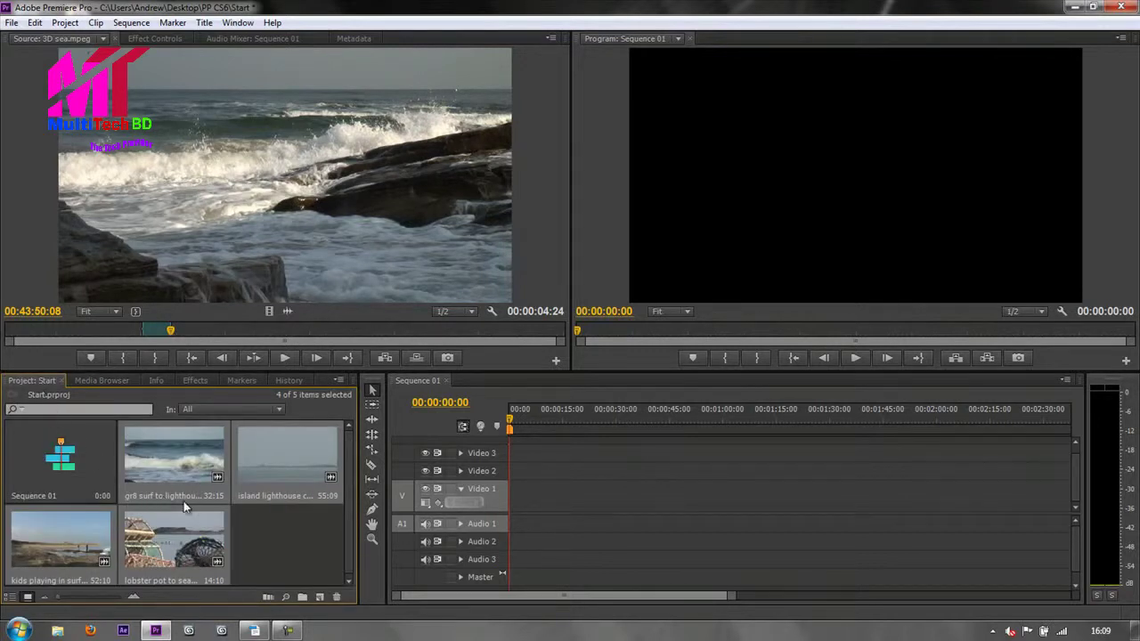
scroll(350, 503, down, 1)
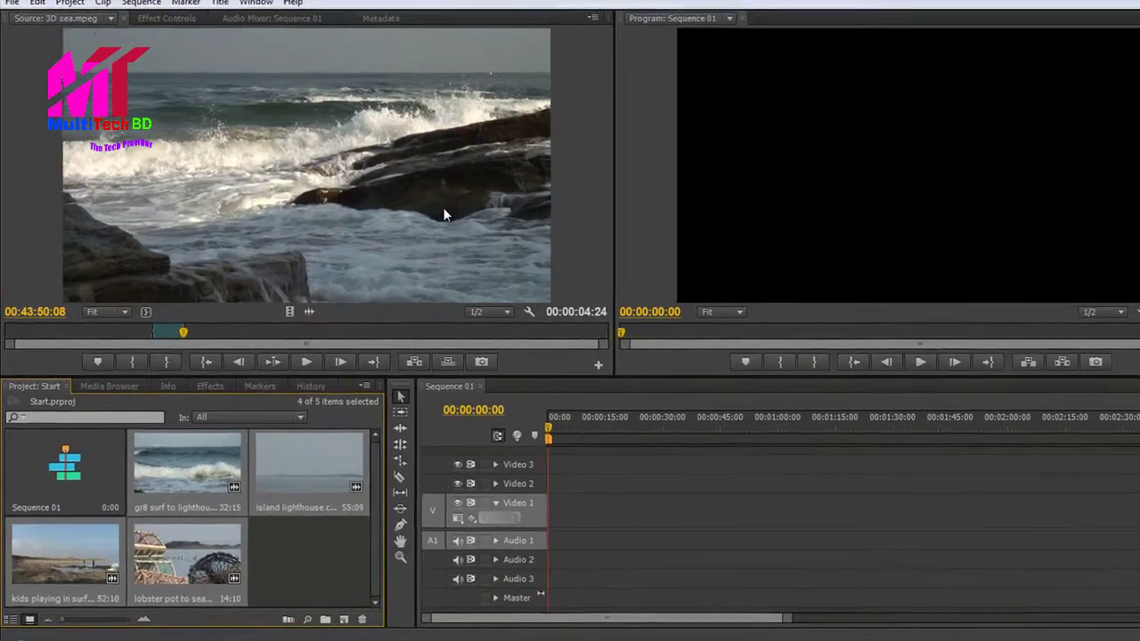
Insert the 00:00:04:24 3D sea range into Sequence 01 from the Source monitor, then check the Media Browser and Project tabs
click(151, 123)
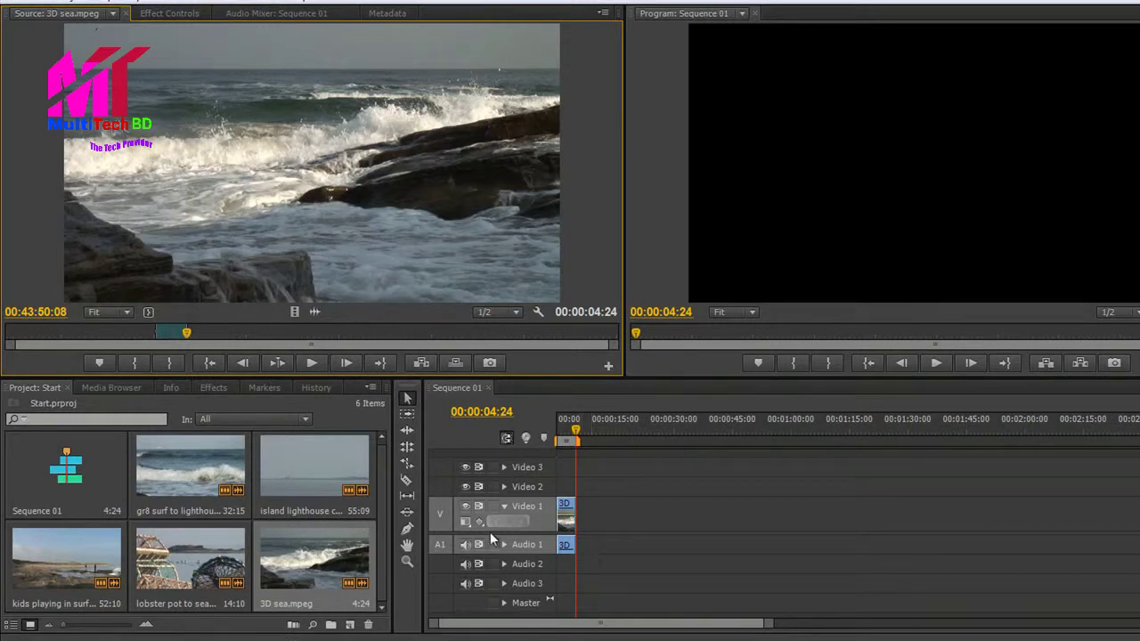
click(112, 388)
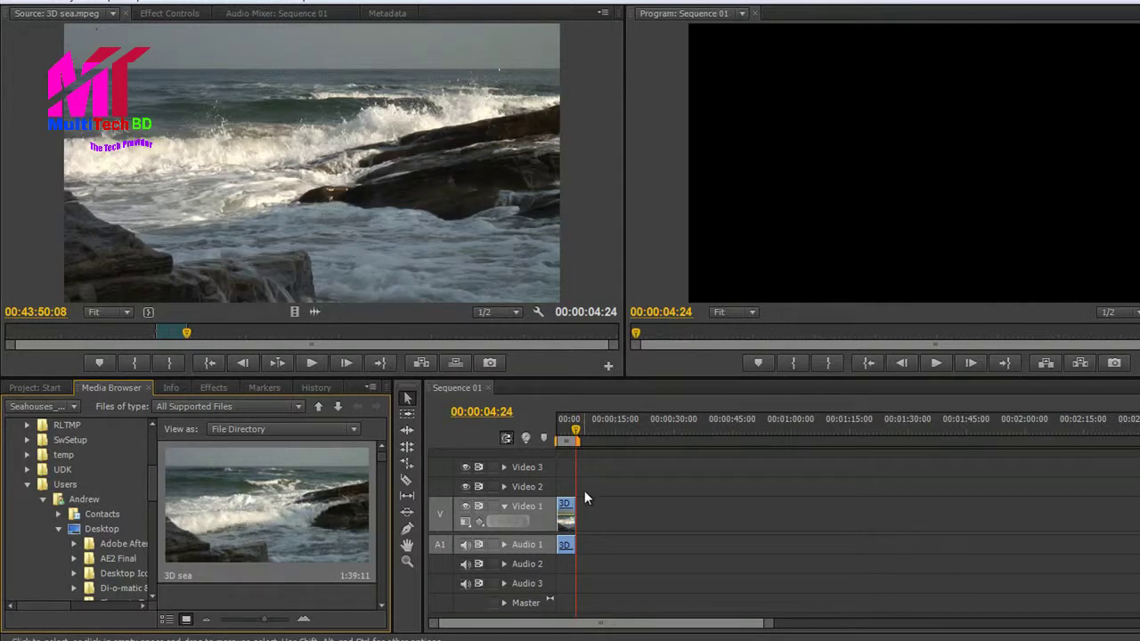
click(42, 387)
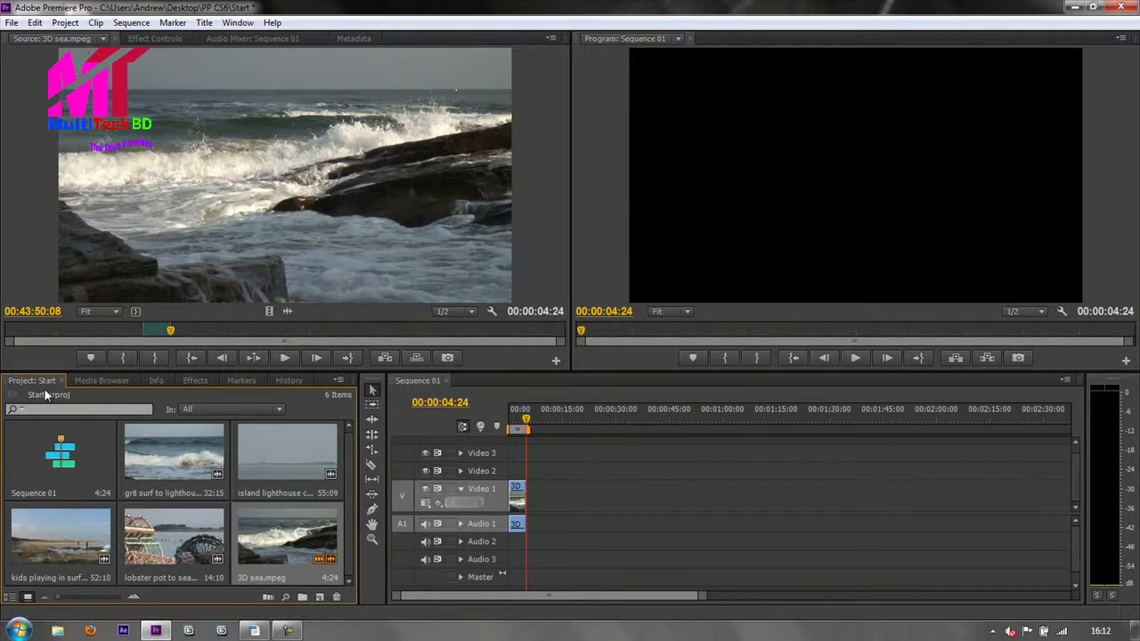
key(shift+2)
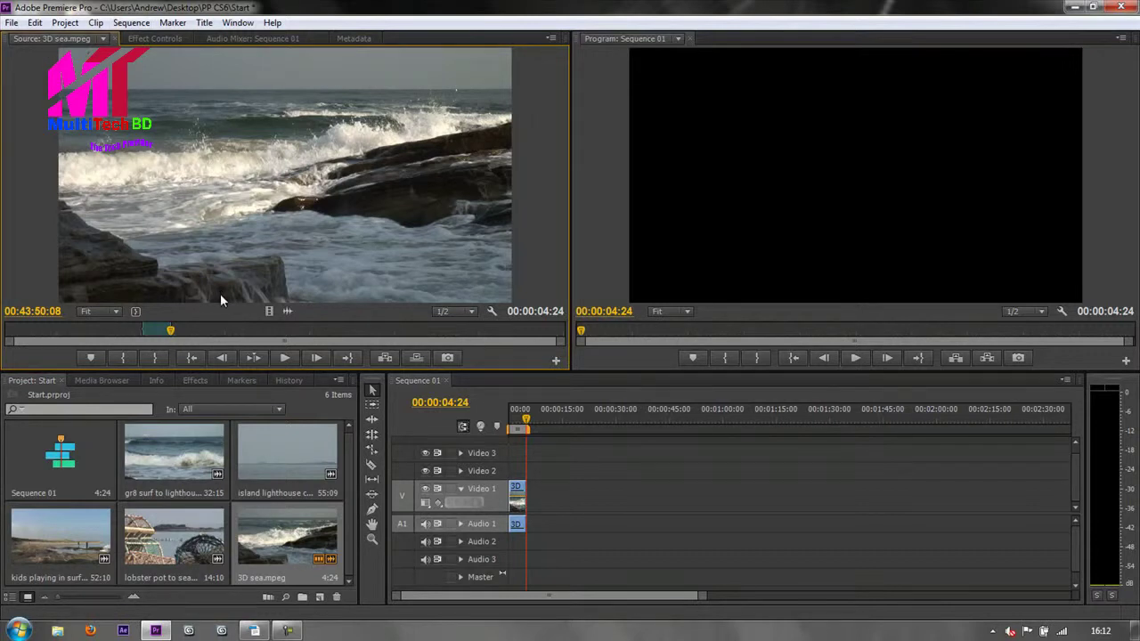
key(shift+3)
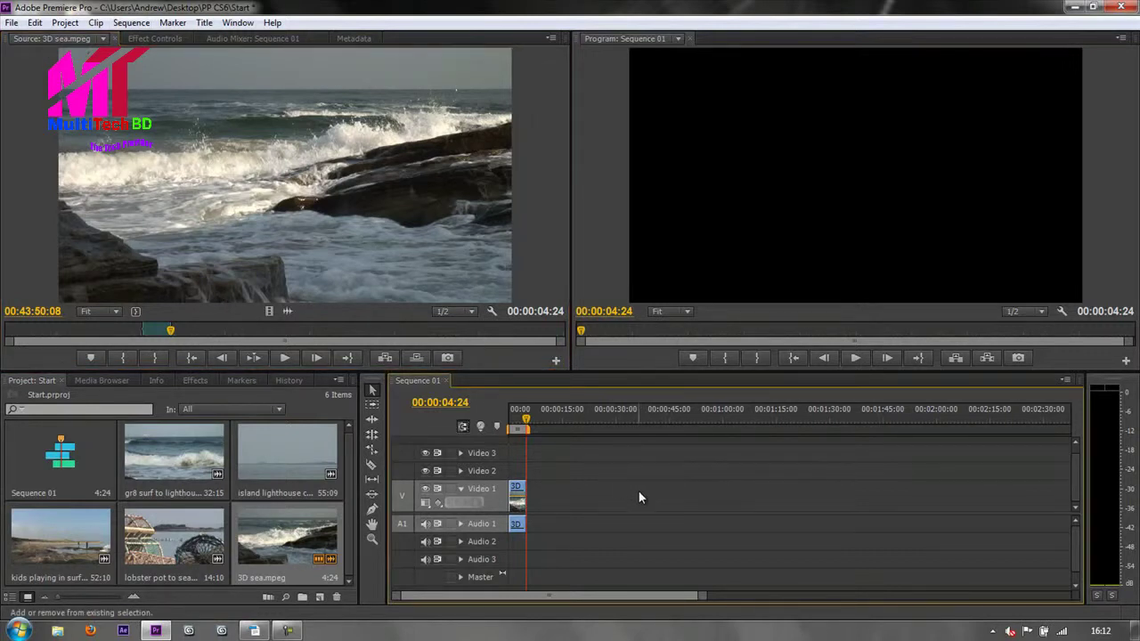
key(shift+4)
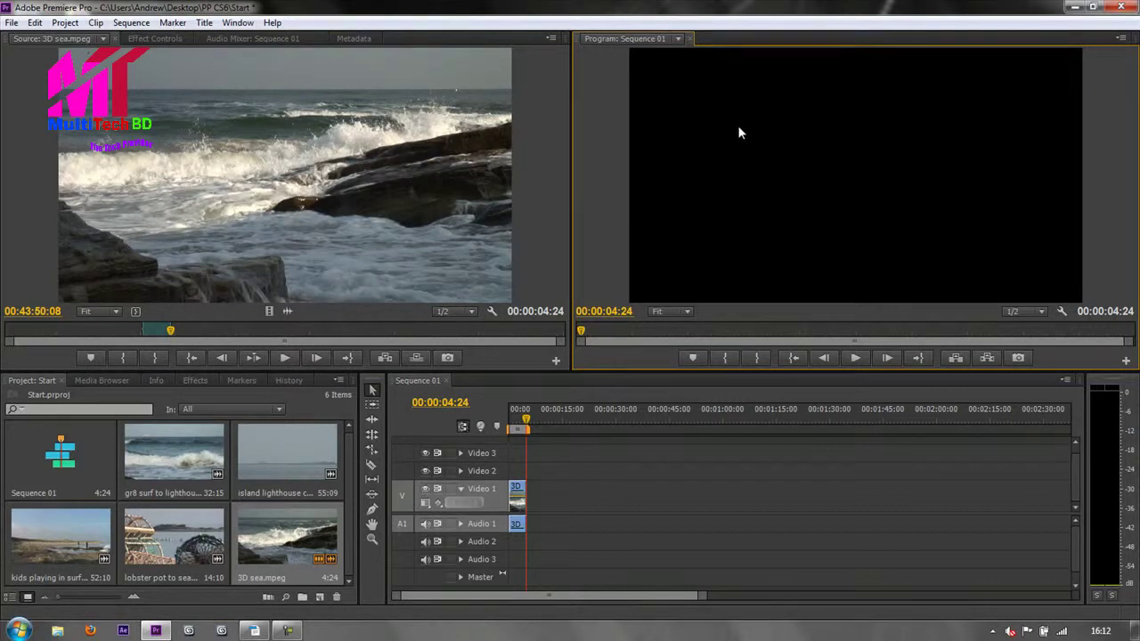
key(shift+5)
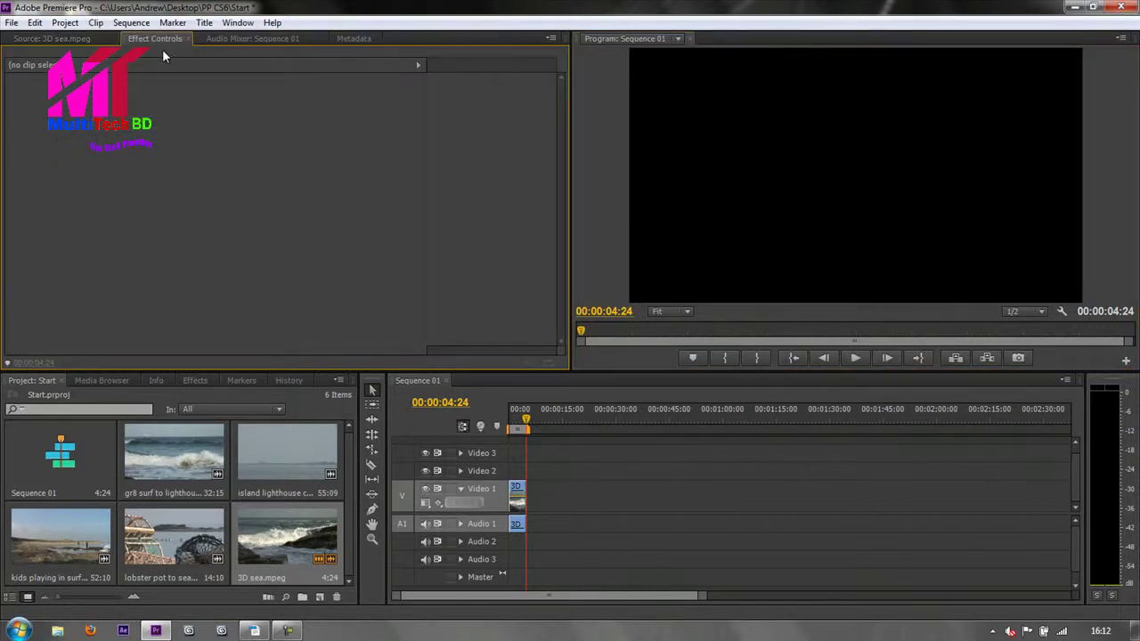
key(shift+6)
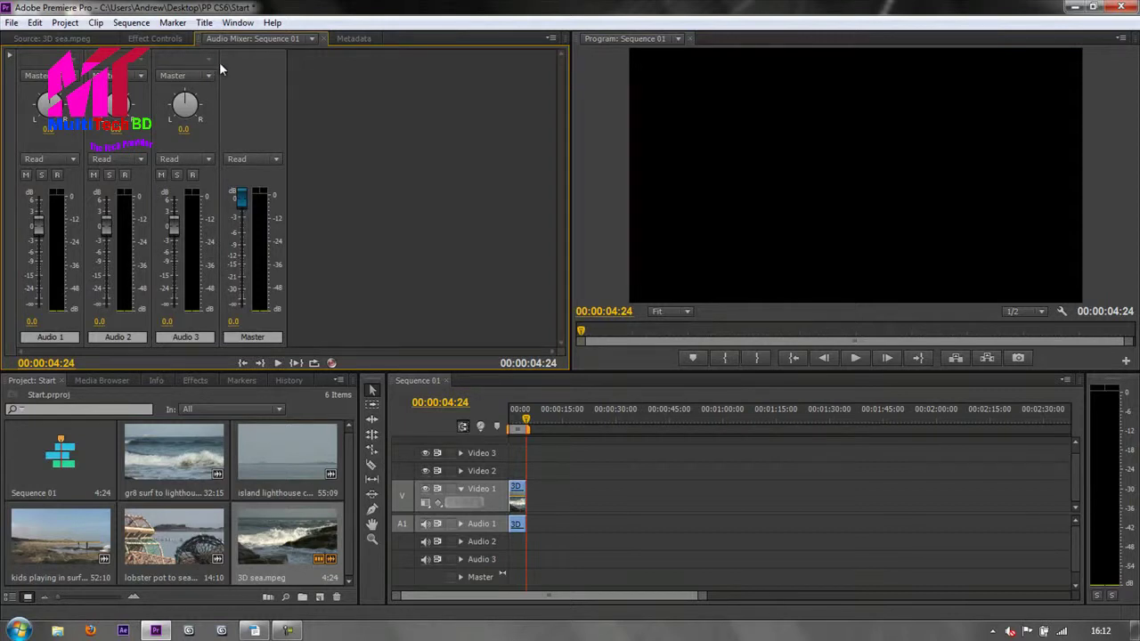
key(shift+7)
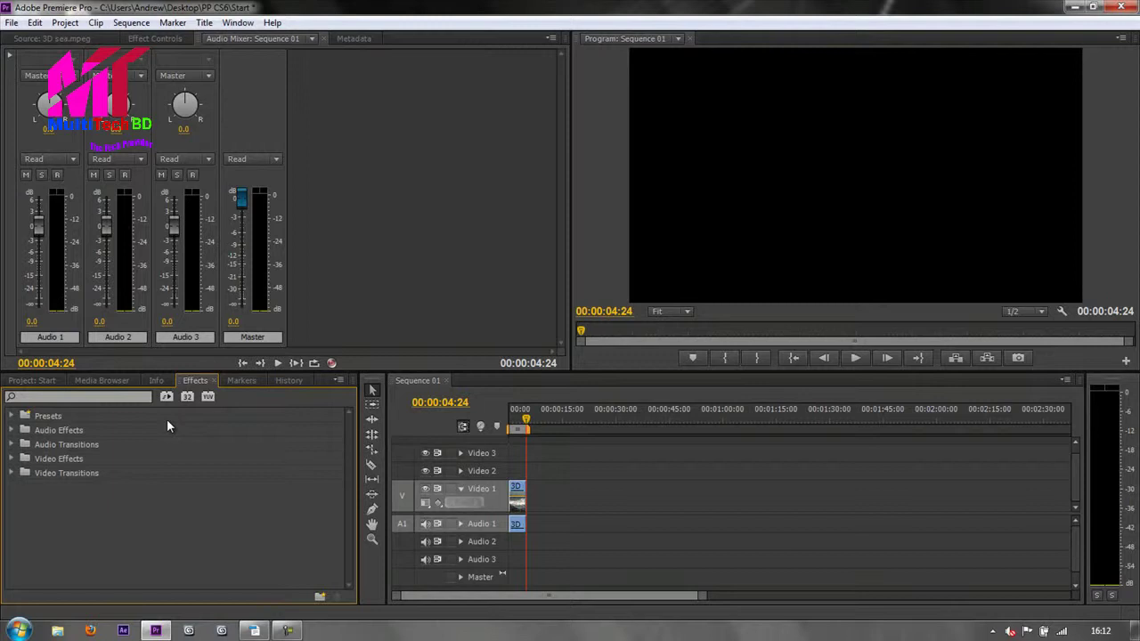
key(shift+8)
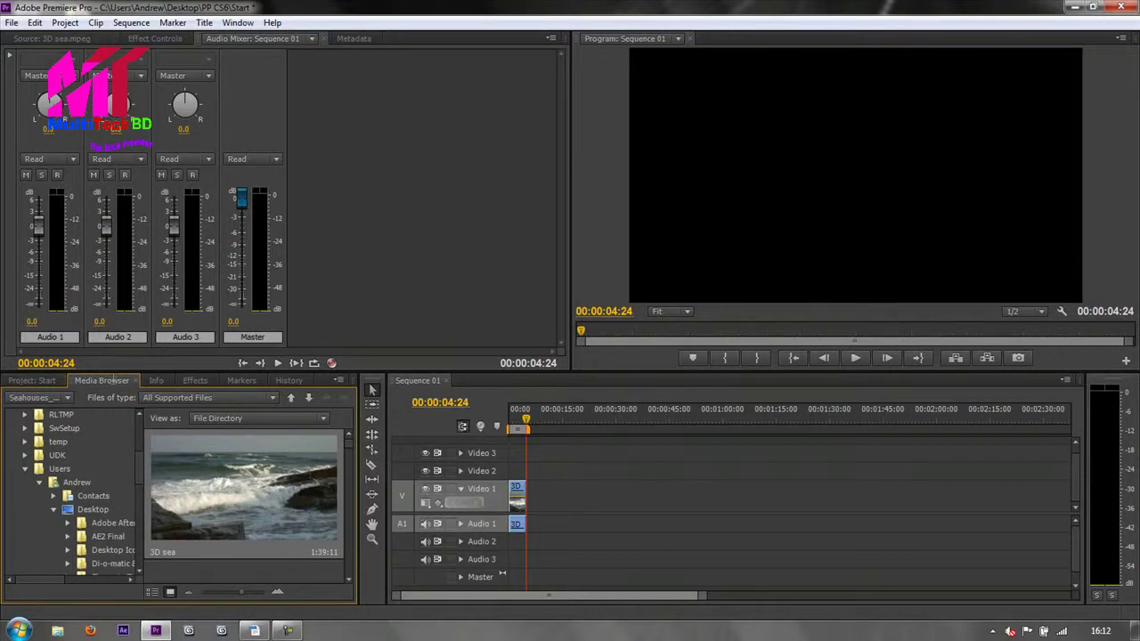
key(shift+1)
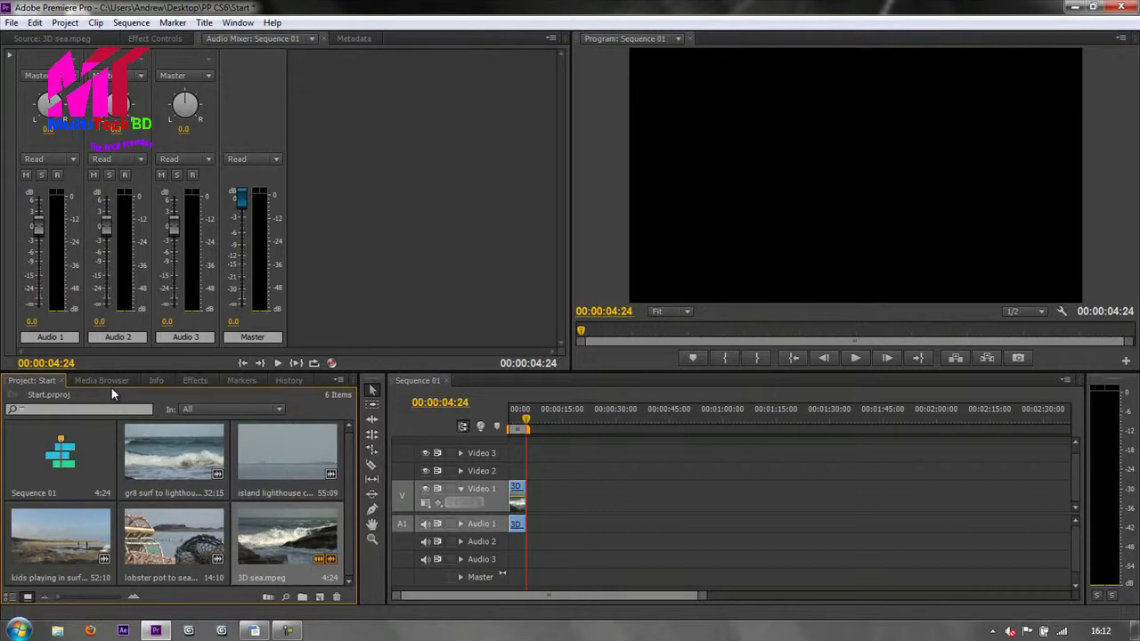
click(102, 381)
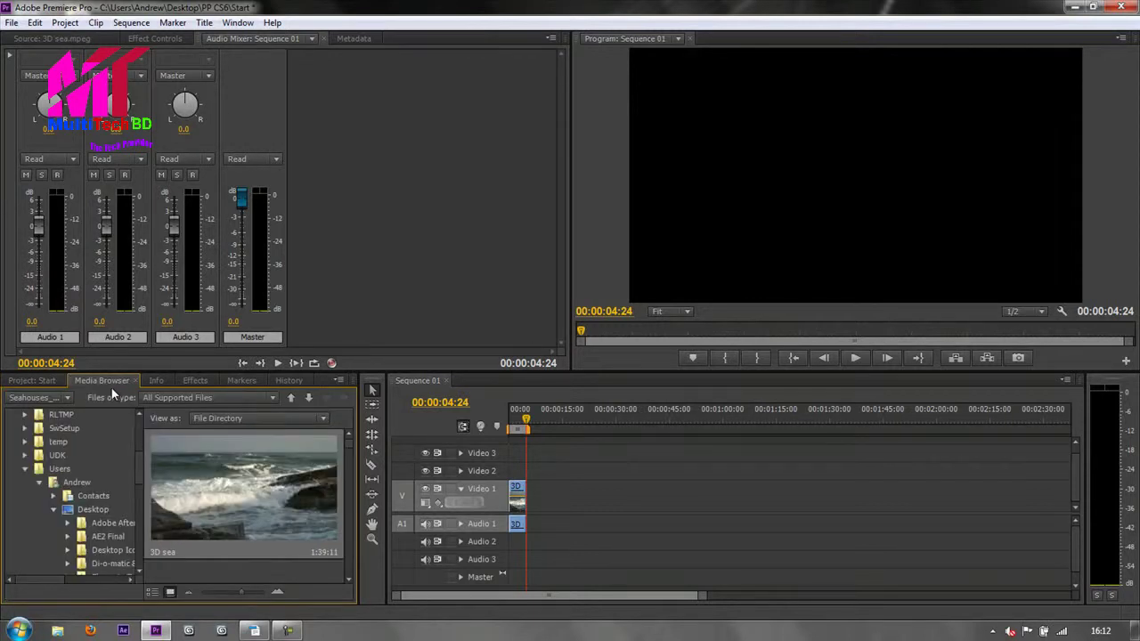
key(shift+2)
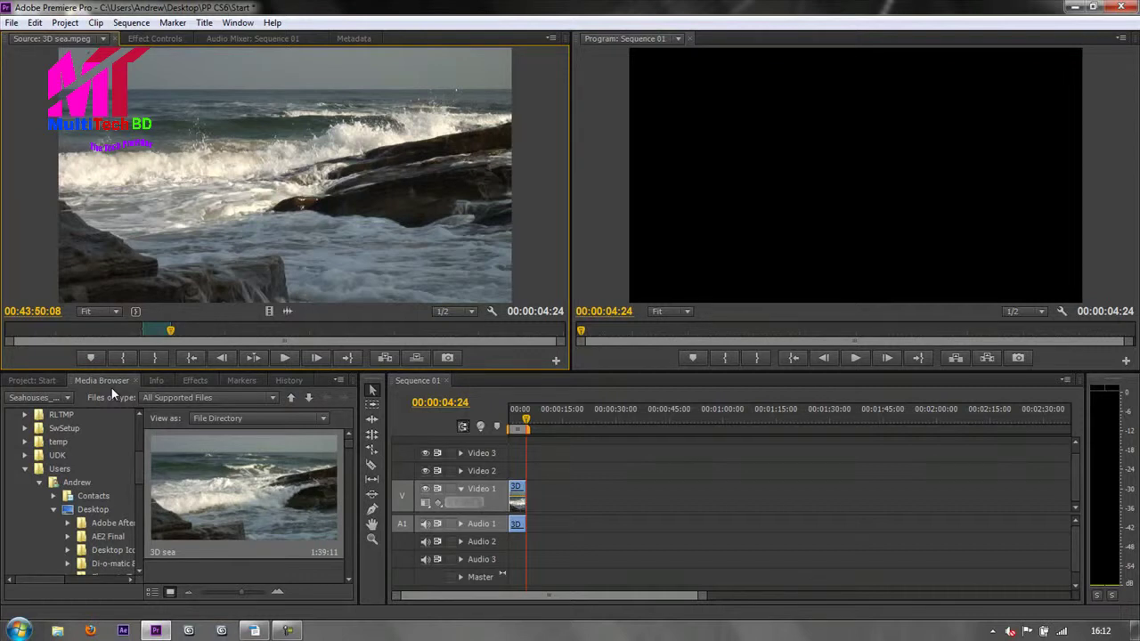
click(43, 379)
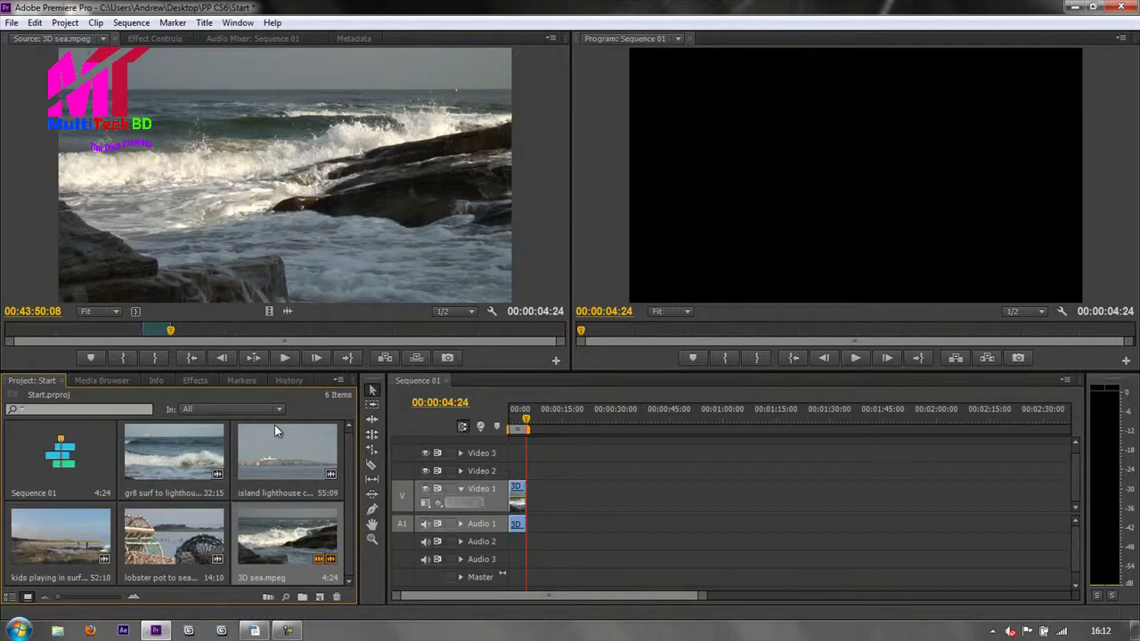
Launch Adobe Bridge with the File menu's Browse in Adobe Bridge command
click(12, 22)
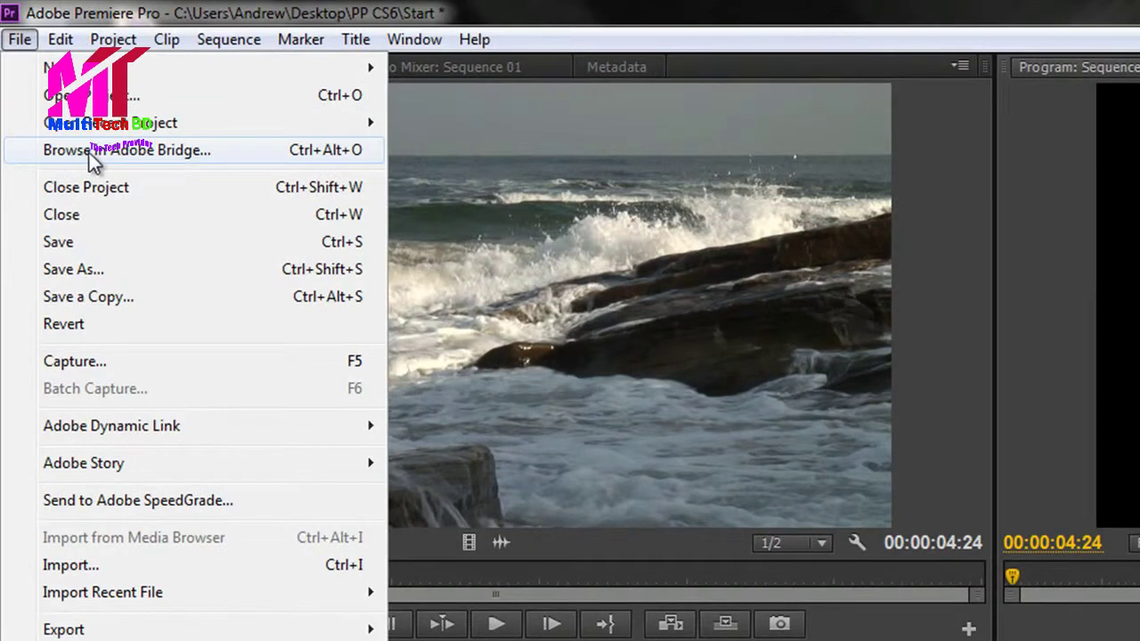
click(90, 151)
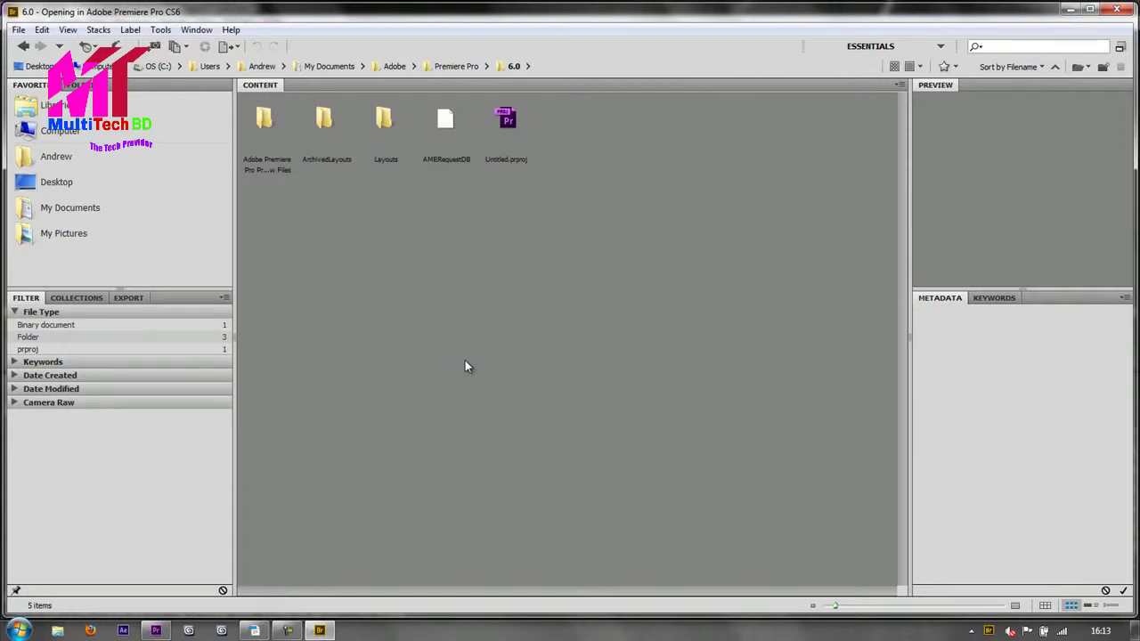
Browse from the Desktop into PP FINAL PROJECTS > SEAHOUSES ASSETS > Seahouses
click(55, 187)
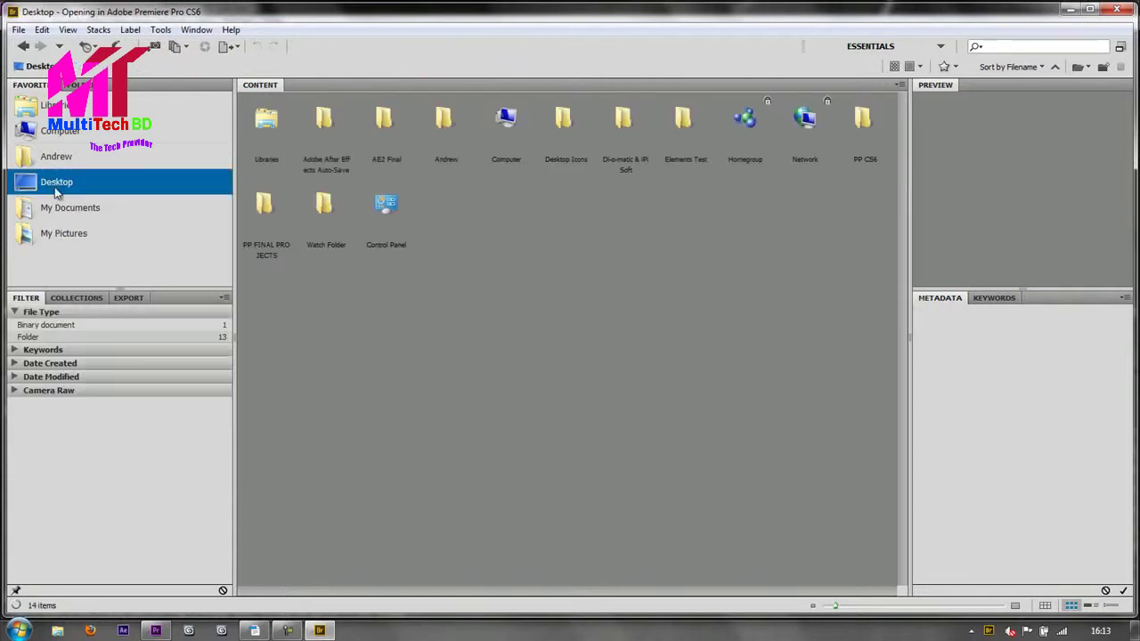
click(266, 210)
double_click(266, 210)
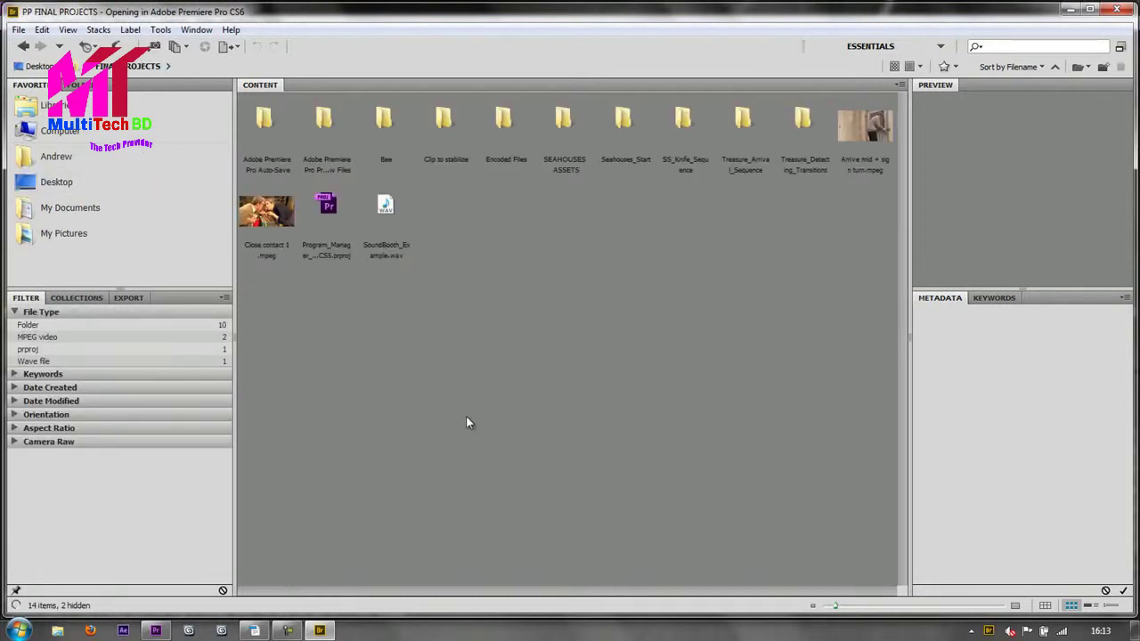
double_click(562, 115)
double_click(265, 118)
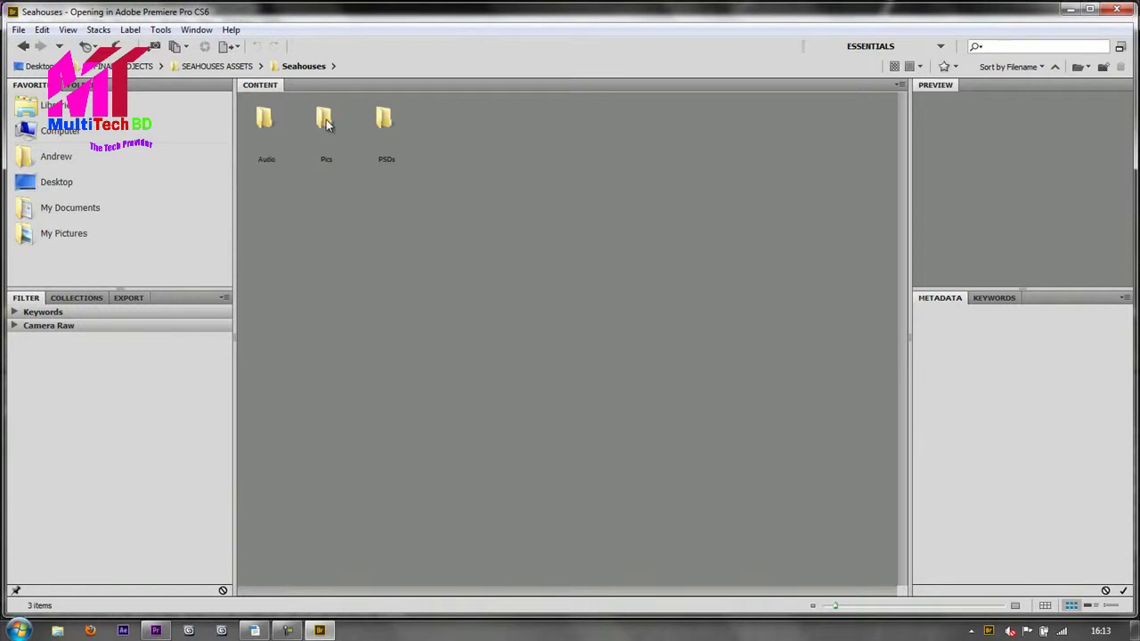
Preview Seals.jpg in the Pics folder with a wider preview, then open the Audio folder
click(326, 122)
double_click(326, 123)
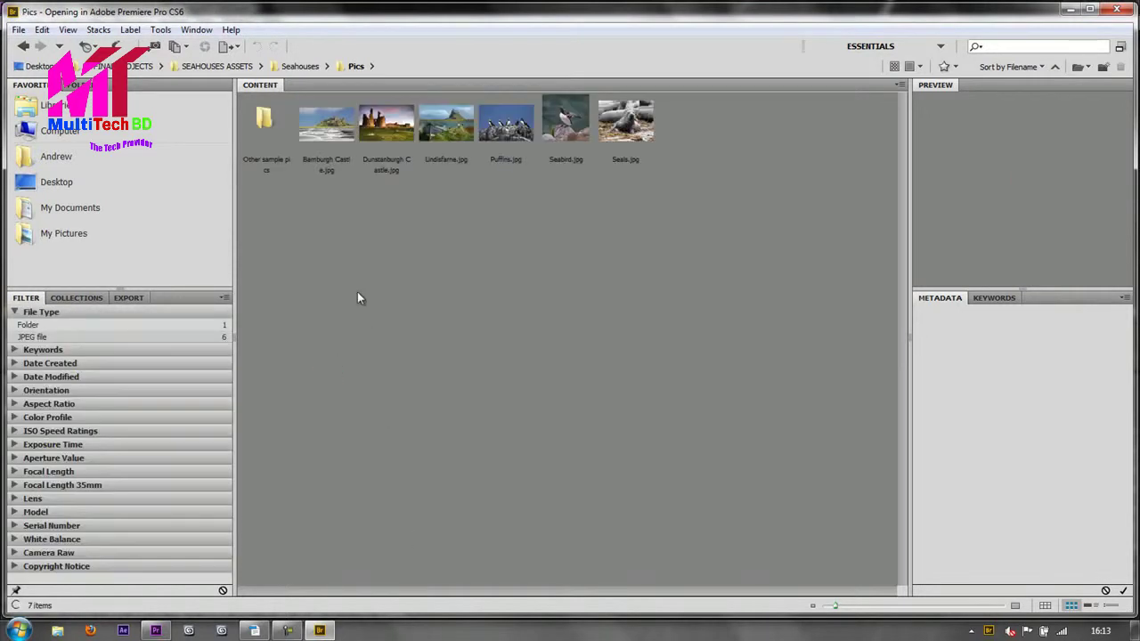
click(618, 125)
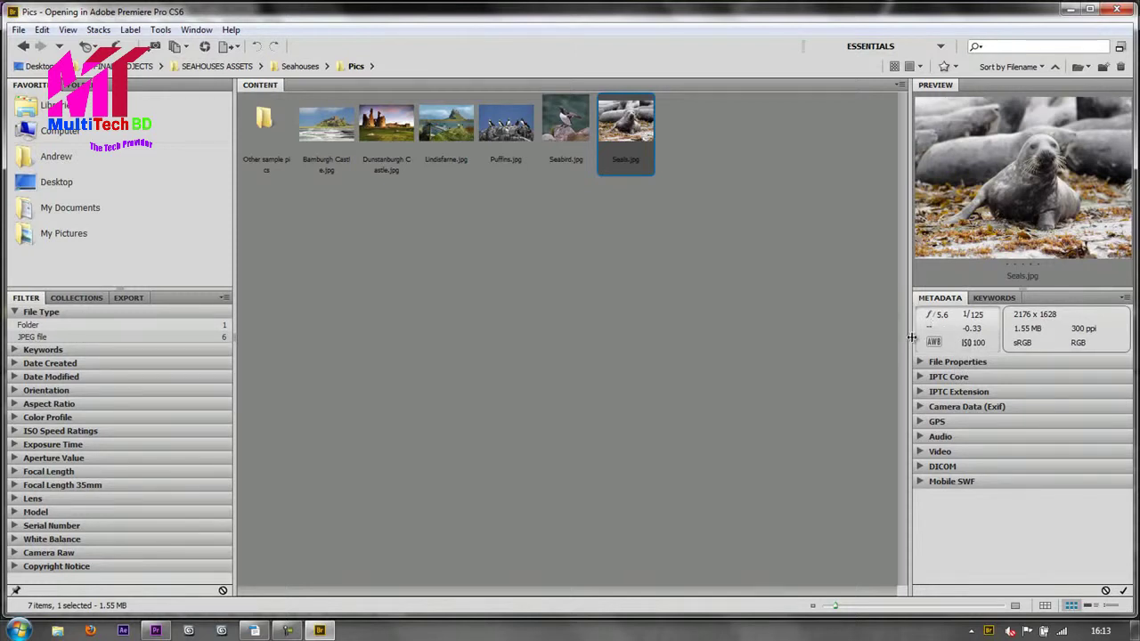
drag(909, 338, 746, 350)
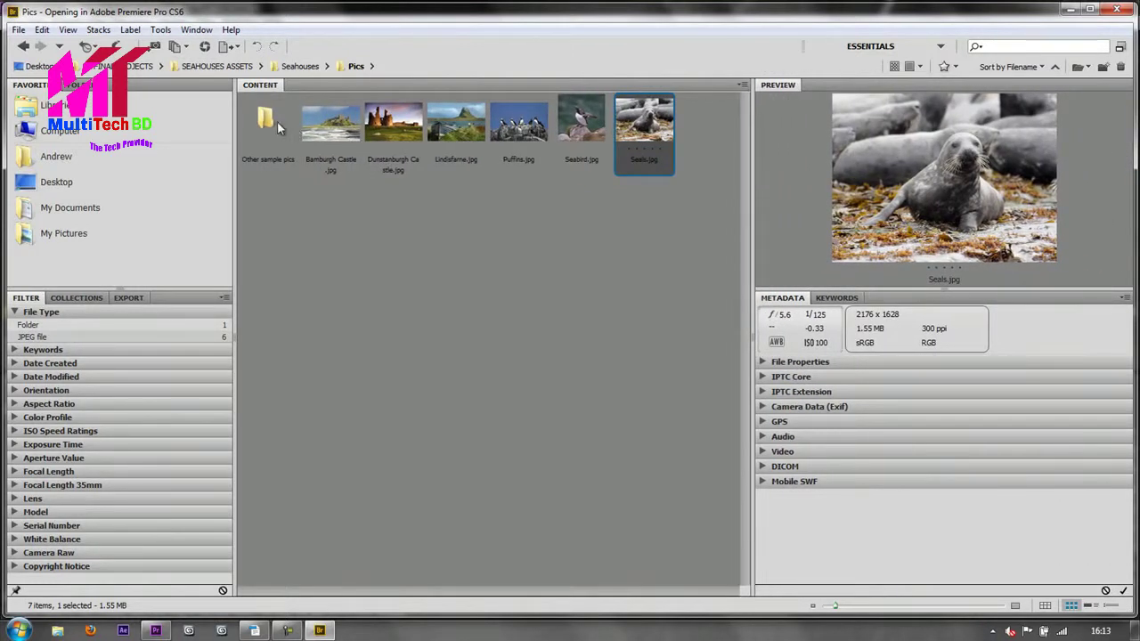
click(300, 66)
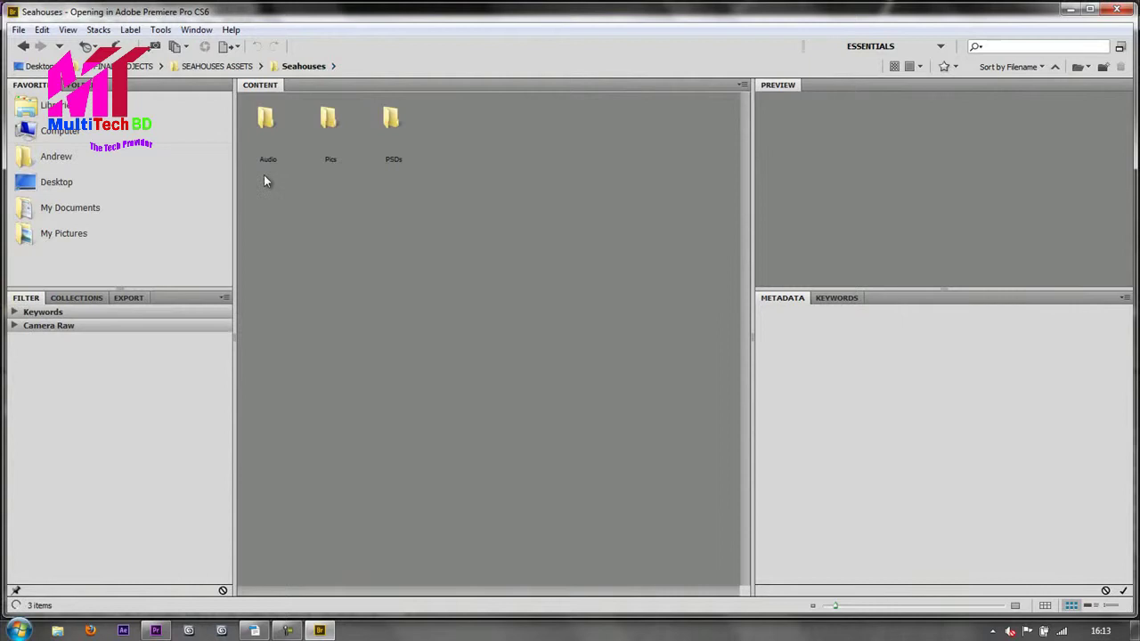
double_click(261, 125)
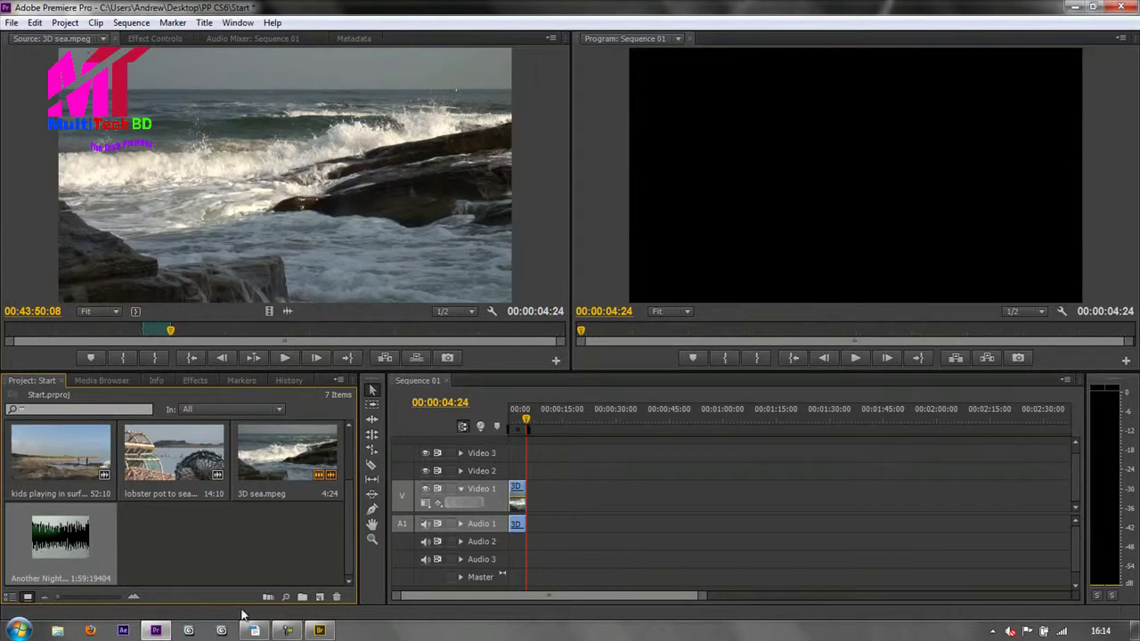
Drag the five WAV tracks, Come On Over through New Life, from Bridge into the Project panel
click(320, 630)
drag(454, 303, 695, 105)
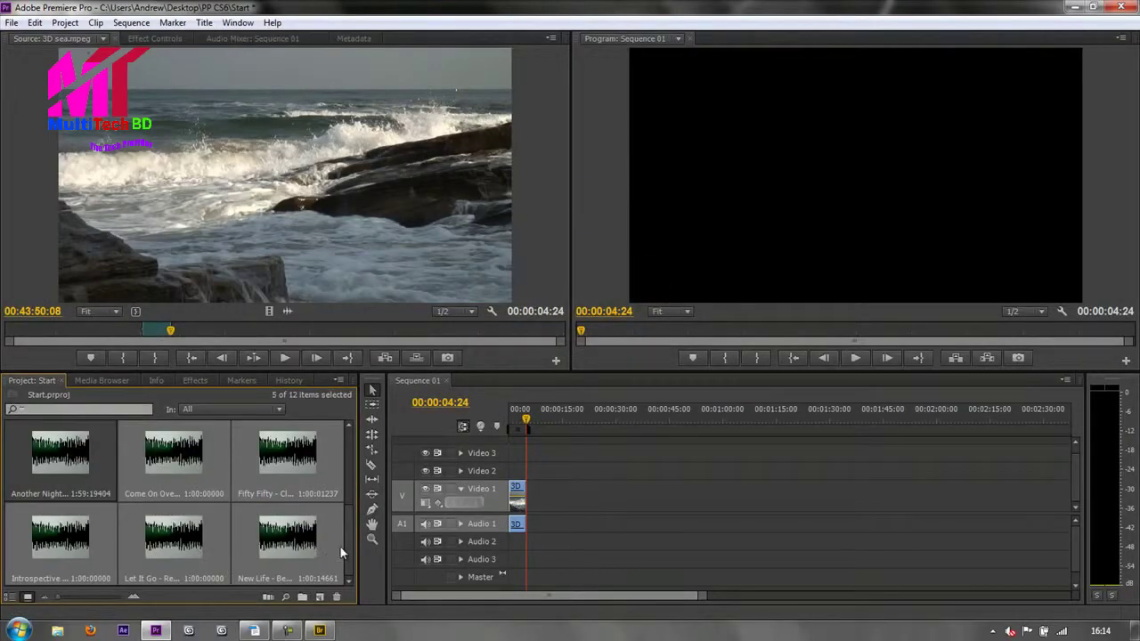
drag(351, 553, 340, 445)
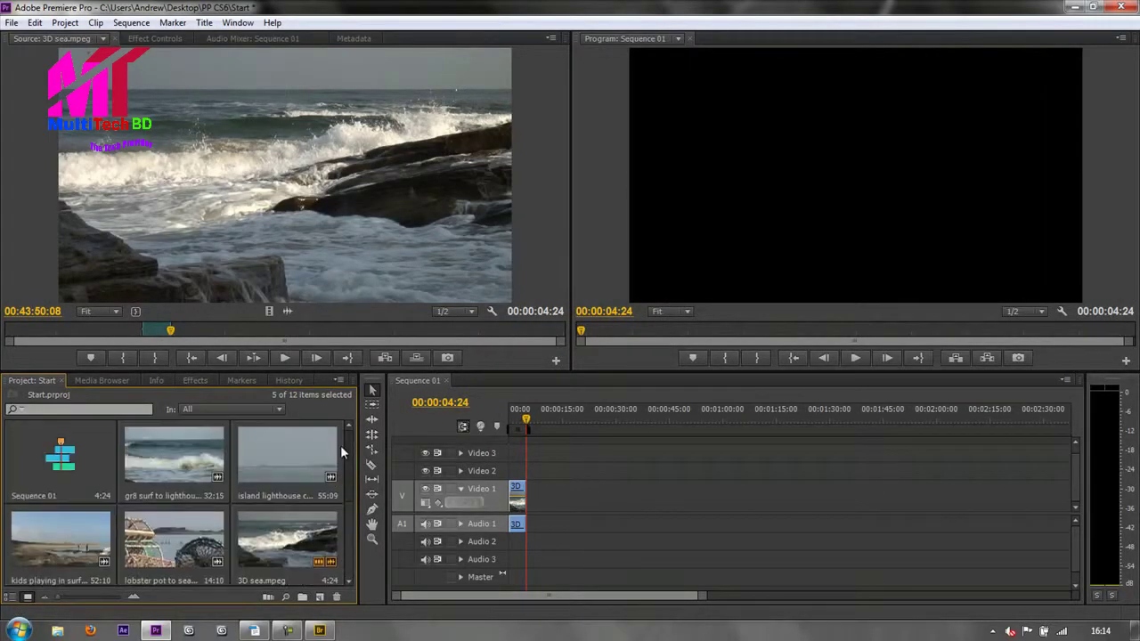
click(320, 630)
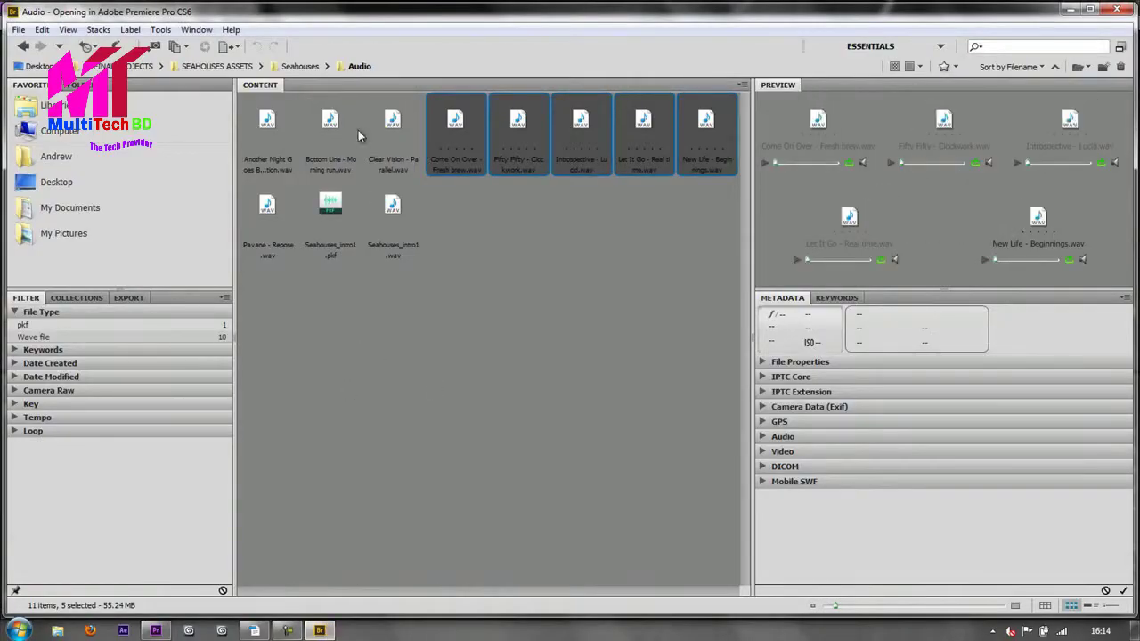
Open Seahouses_Start, preview the seagul n little bird eating clip with larger thumbnails, then close Bridge
click(133, 66)
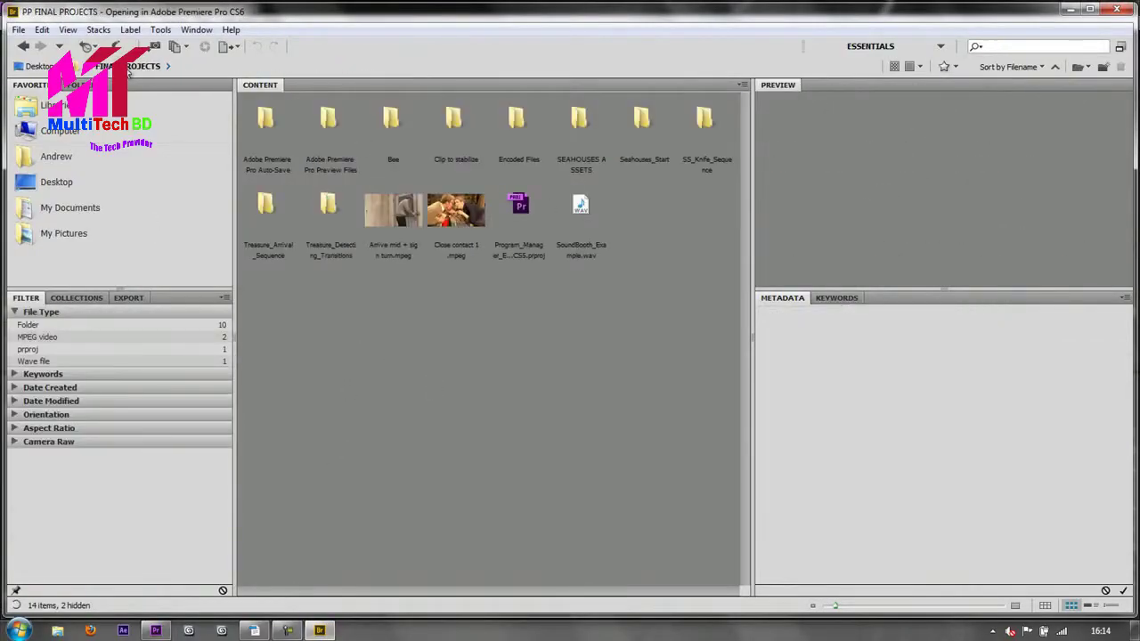
double_click(641, 120)
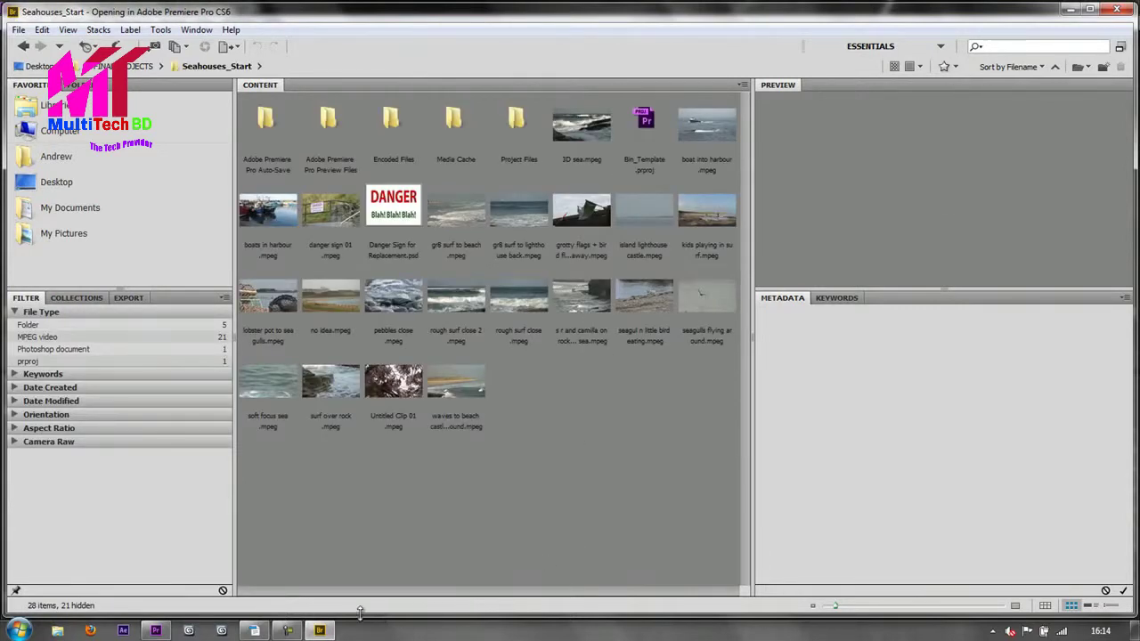
click(642, 292)
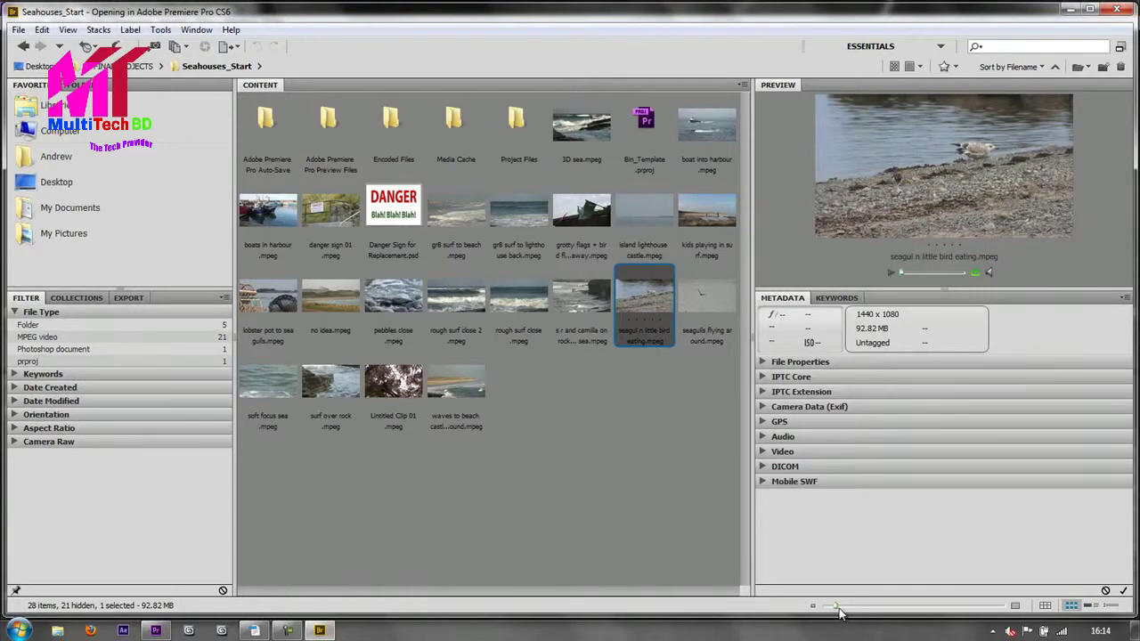
mouse_move(837, 610)
mouse_down()
mouse_move(890, 608)
mouse_move(835, 607)
mouse_up()
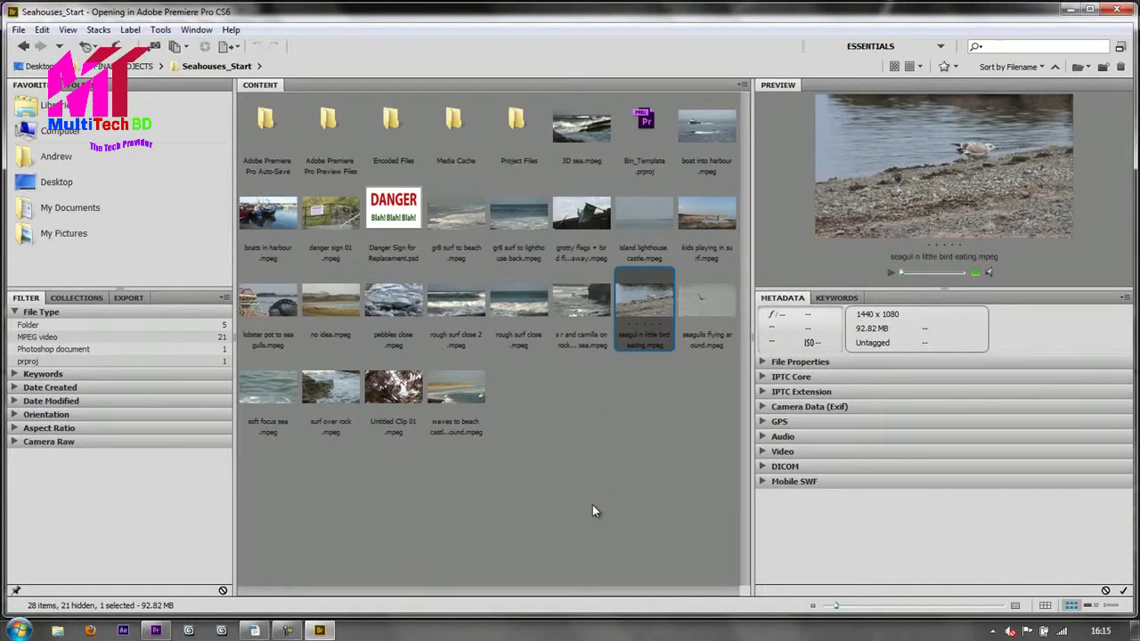
click(1116, 11)
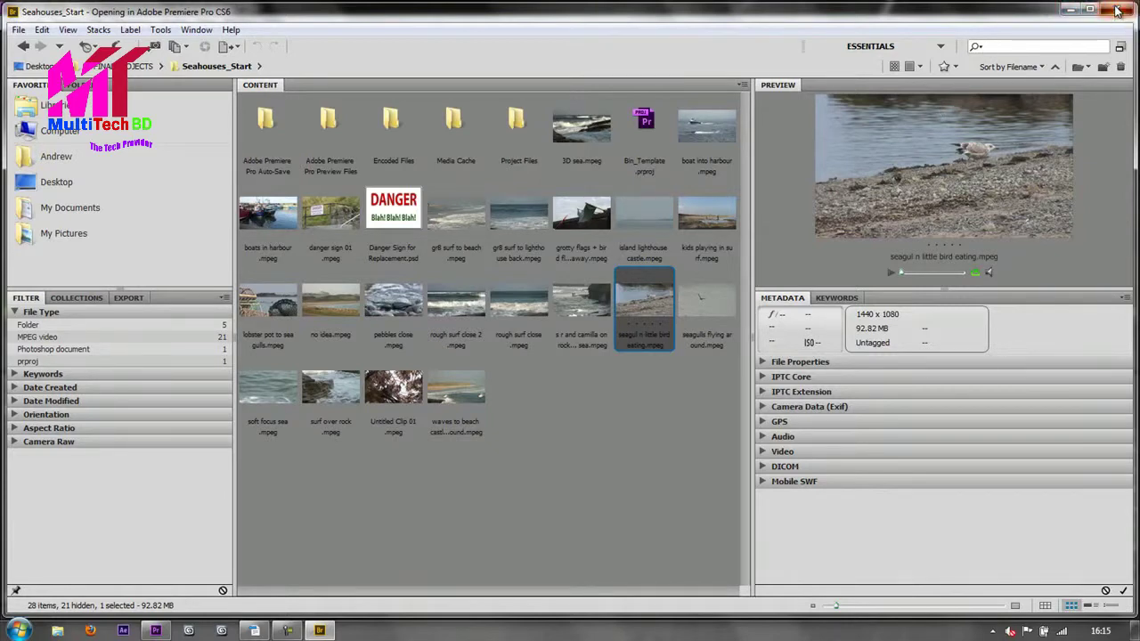